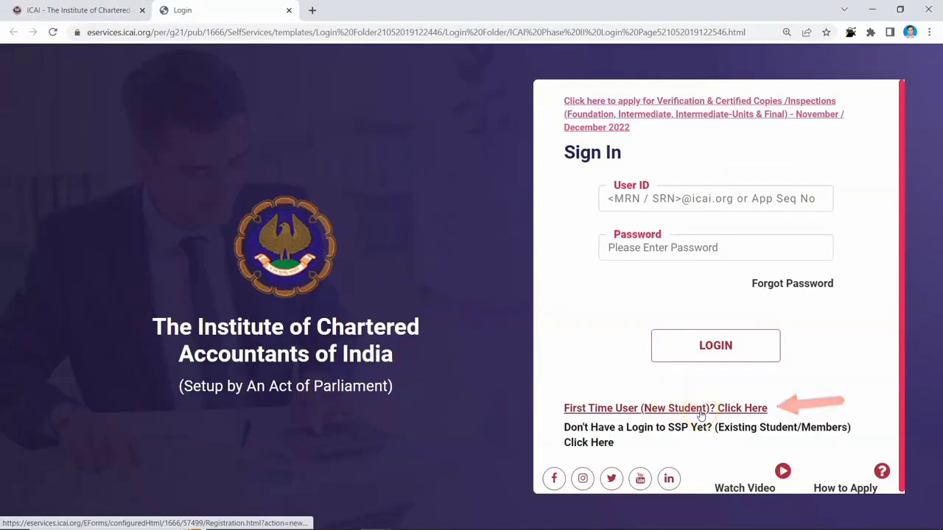
# - Open the 'First Time User (New Student)' registration form from the login page
pyautogui.click(700, 415)
pyautogui.click(251, 345)
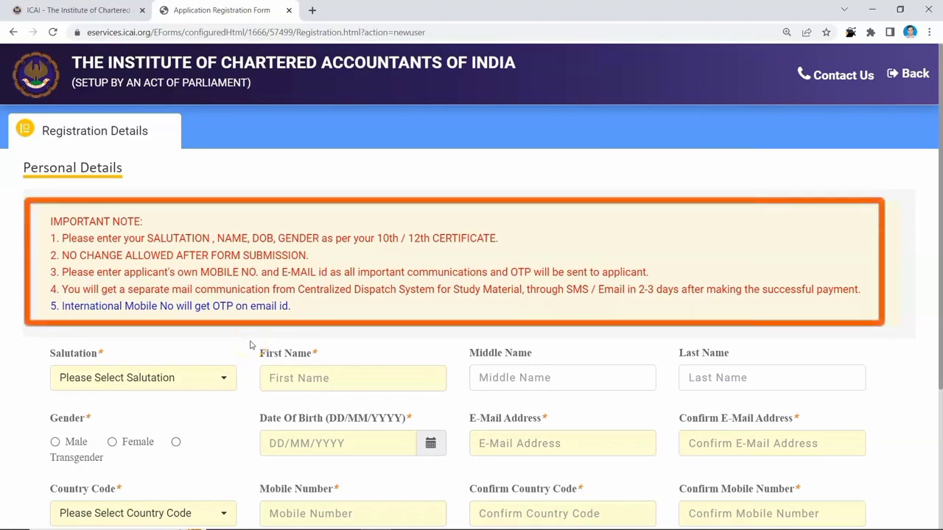
pyautogui.scroll(-3, 250, 345)
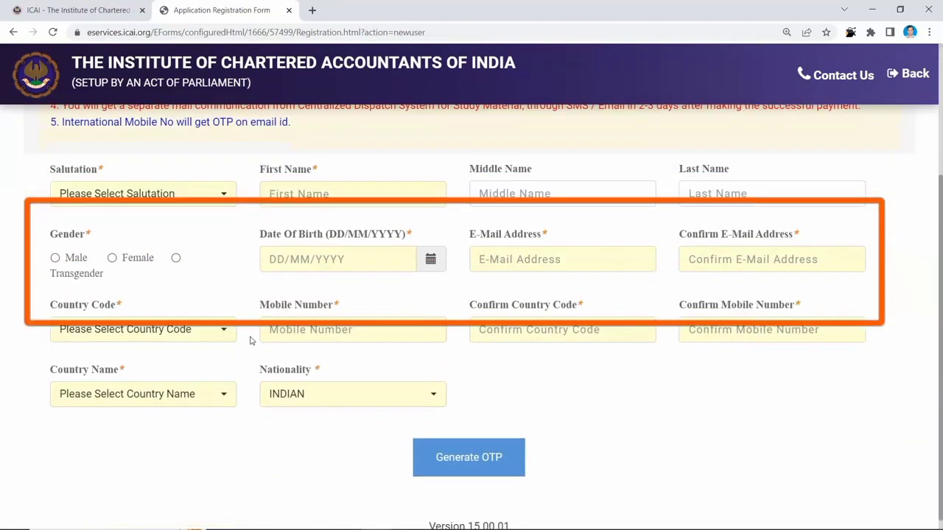
pyautogui.scroll(3, 250, 341)
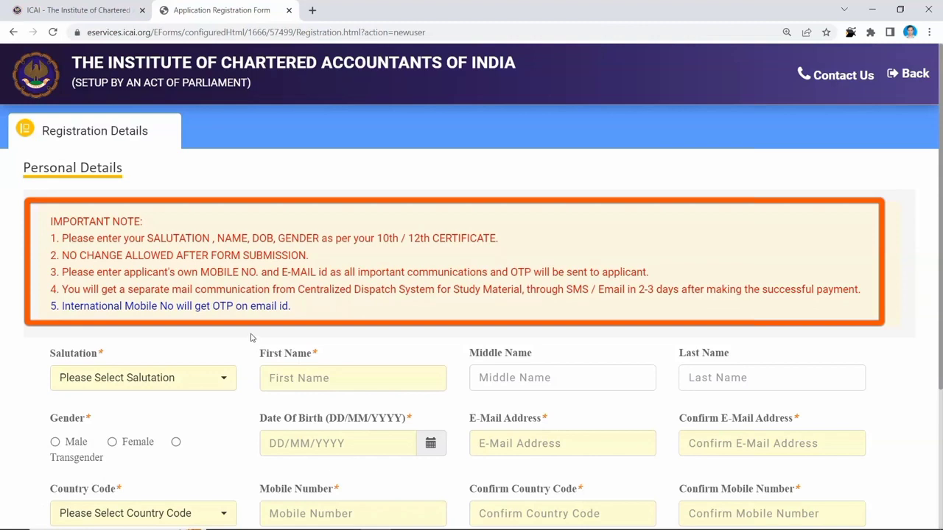
pyautogui.click(68, 273)
pyautogui.click(70, 271)
pyautogui.click(74, 291)
pyautogui.click(77, 288)
pyautogui.moveTo(526, 289); pyautogui.dragTo(632, 289)
pyautogui.moveTo(296, 289); pyautogui.dragTo(447, 292)
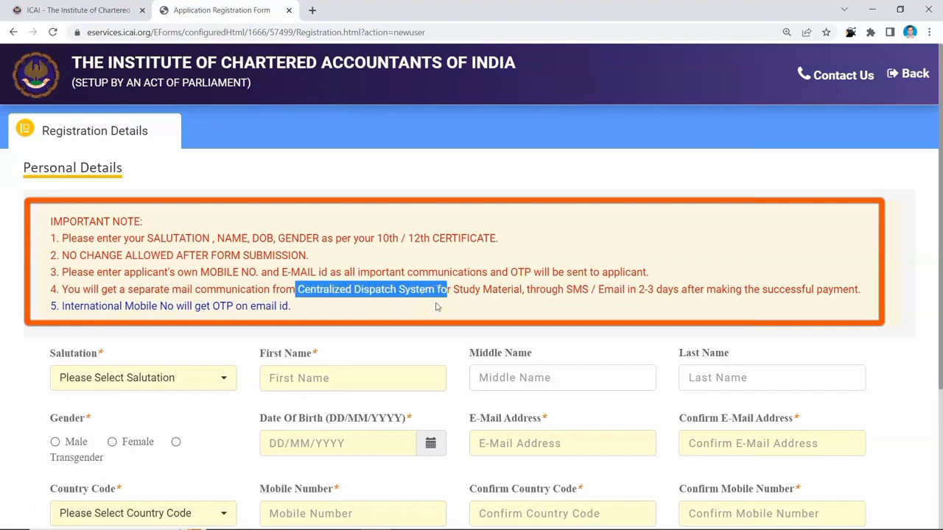
pyautogui.click(298, 315)
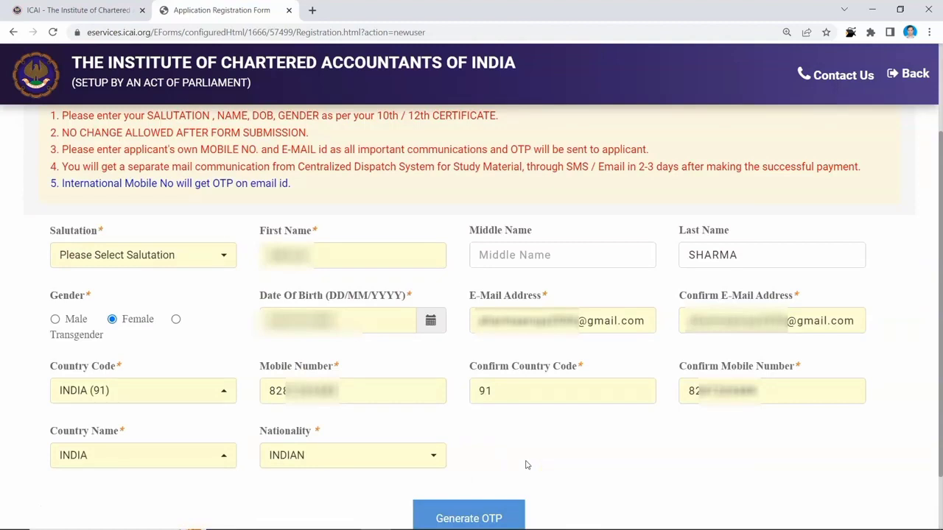
# - Request an OTP for the entered mobile number with Generate OTP
pyautogui.scroll(-1, 528, 465)
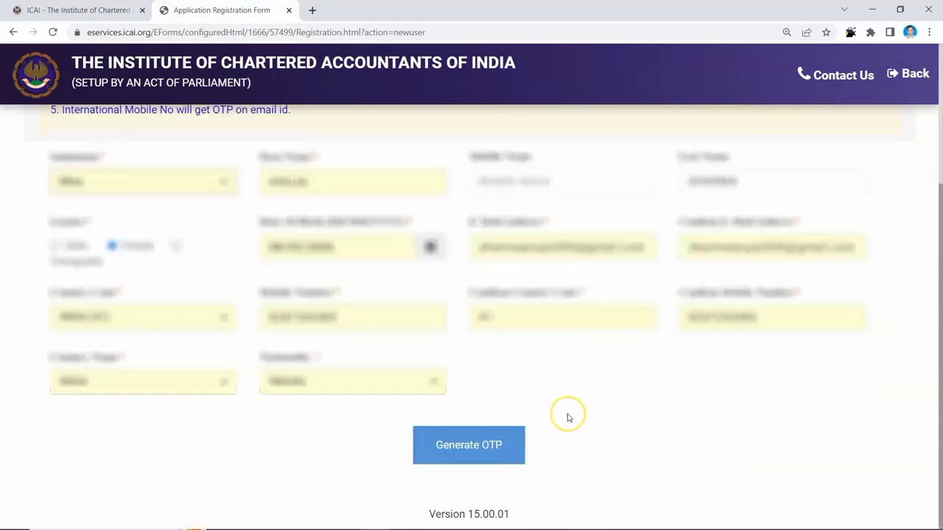
pyautogui.click(475, 445)
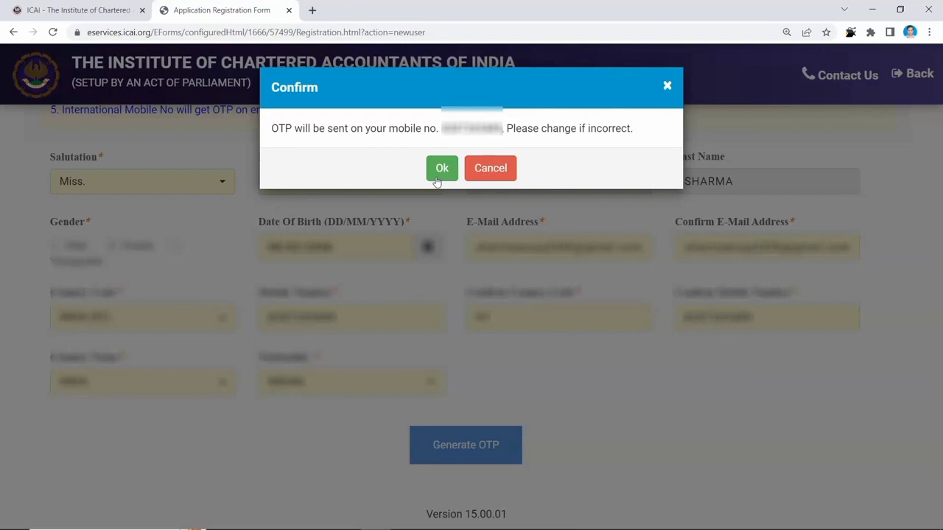
# - Confirm the OTP send, submit the captcha, and acknowledge the OTP-sent message
pyautogui.click(438, 177)
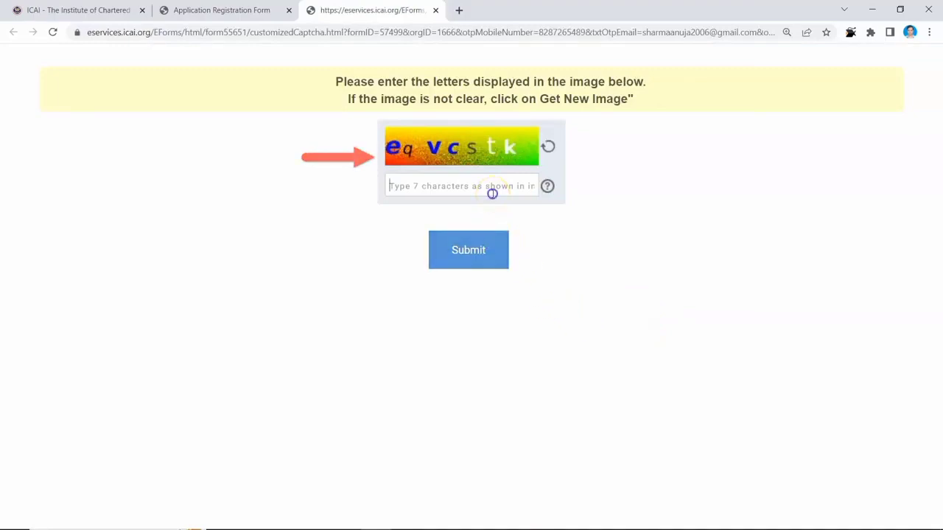
pyautogui.click(476, 250)
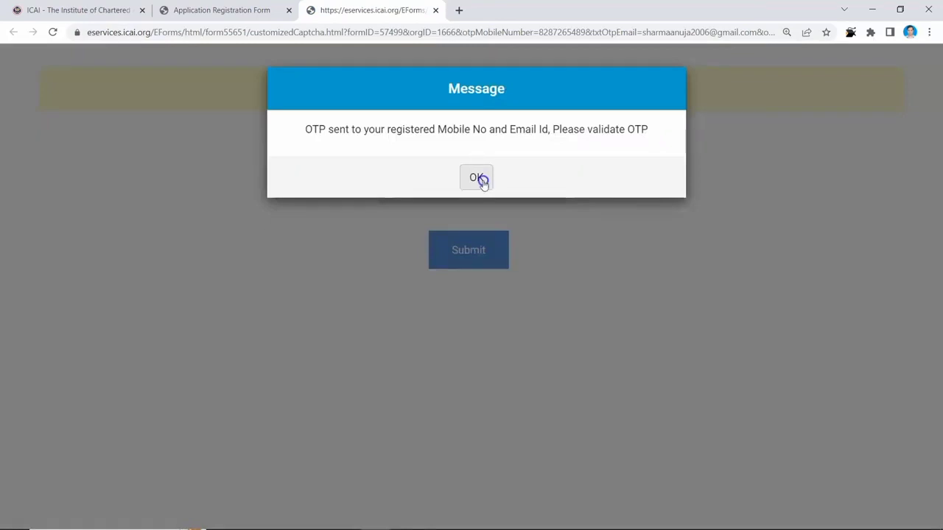
pyautogui.click(477, 178)
pyautogui.scroll(-1, 616, 394)
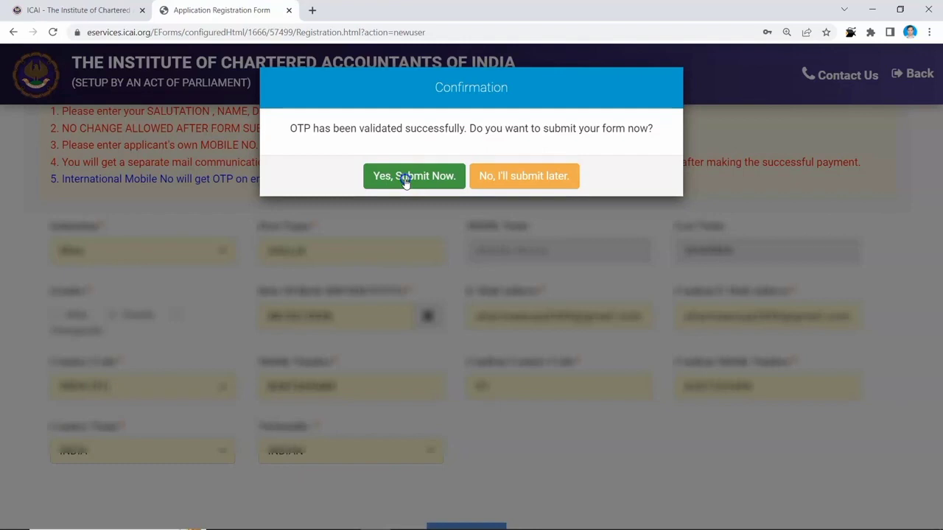
# - Choose 'Yes, Submit Now' and confirm with Ok to submit the registration
pyautogui.click(405, 181)
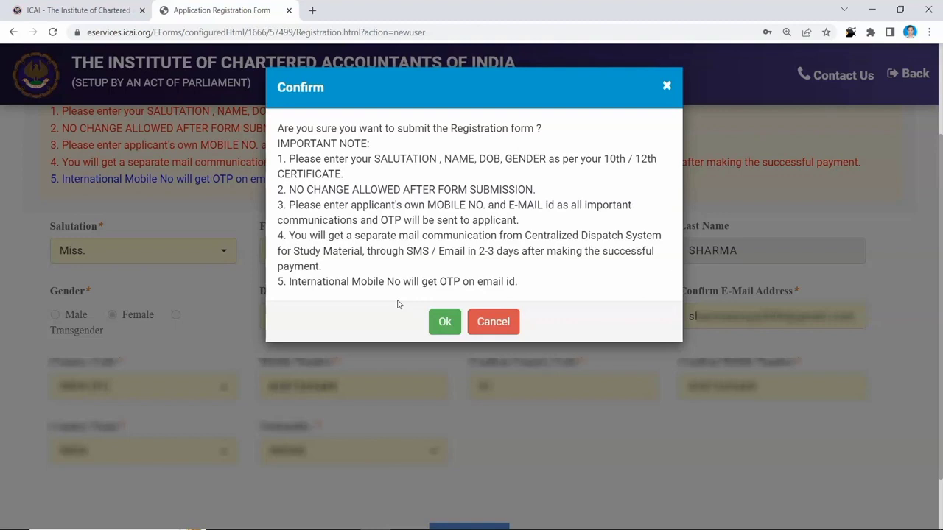
pyautogui.click(436, 324)
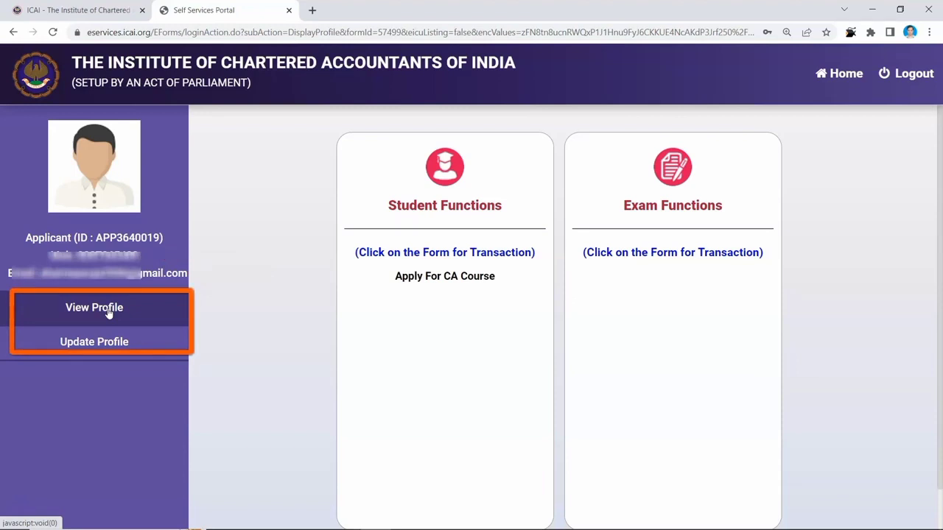
# - Go through Apply For CA Course and Course Registration to Apply For Foundation Course
pyautogui.click(456, 282)
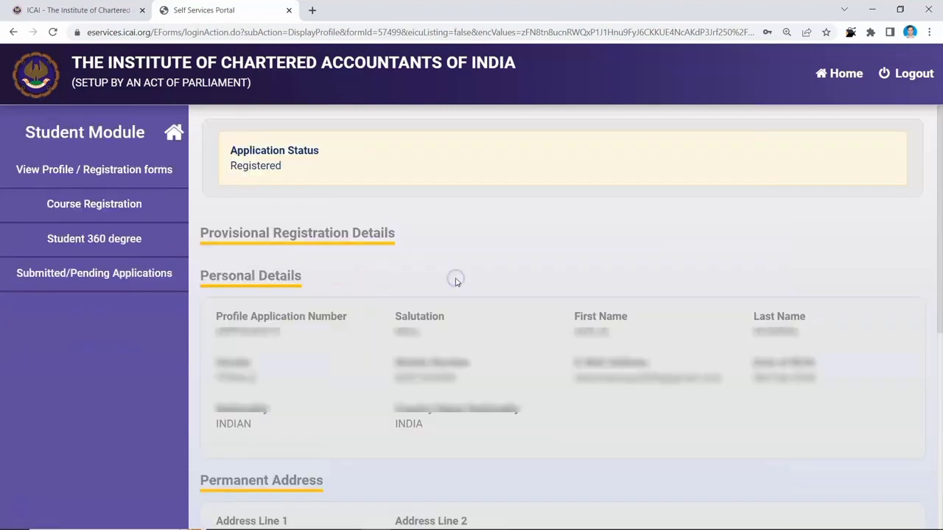
pyautogui.click(127, 212)
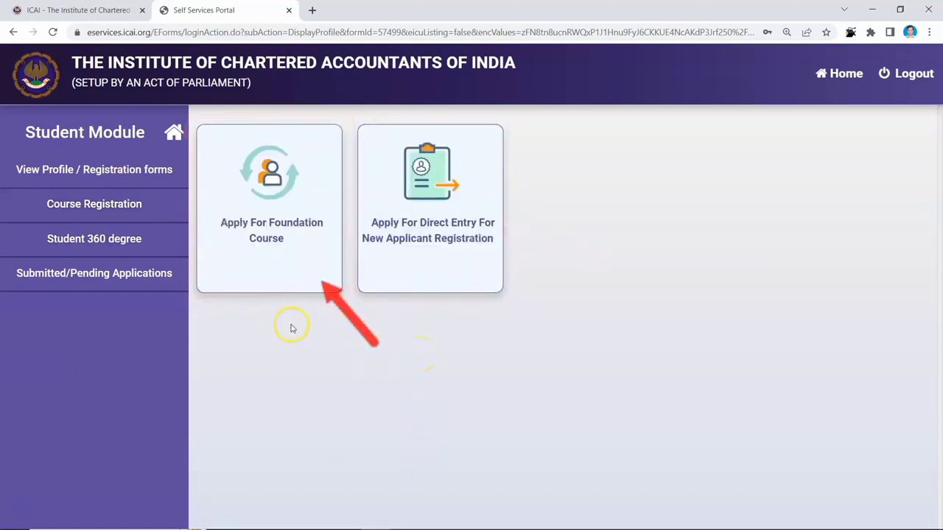
pyautogui.click(290, 270)
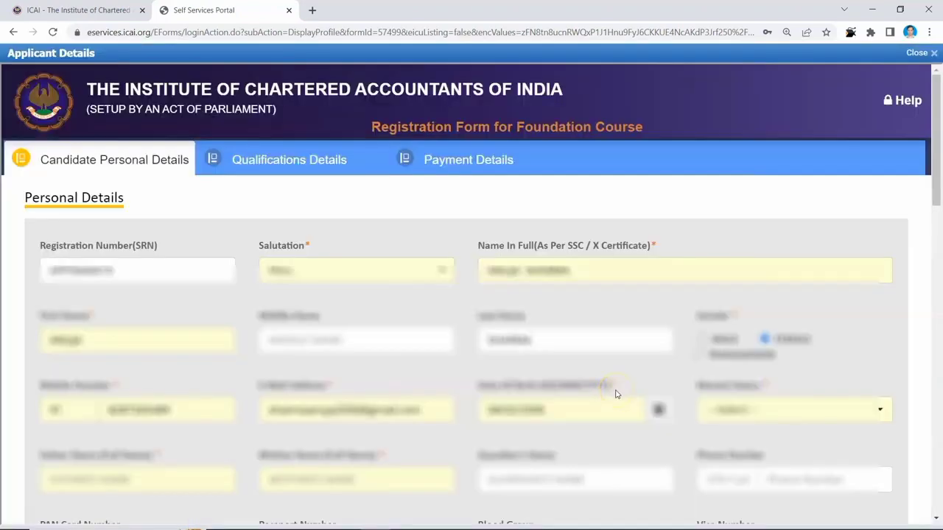
# - Answer NO to the differently-abled, staff-ward and Covid-19 parent-death questions
pyautogui.scroll(-8, 615, 394)
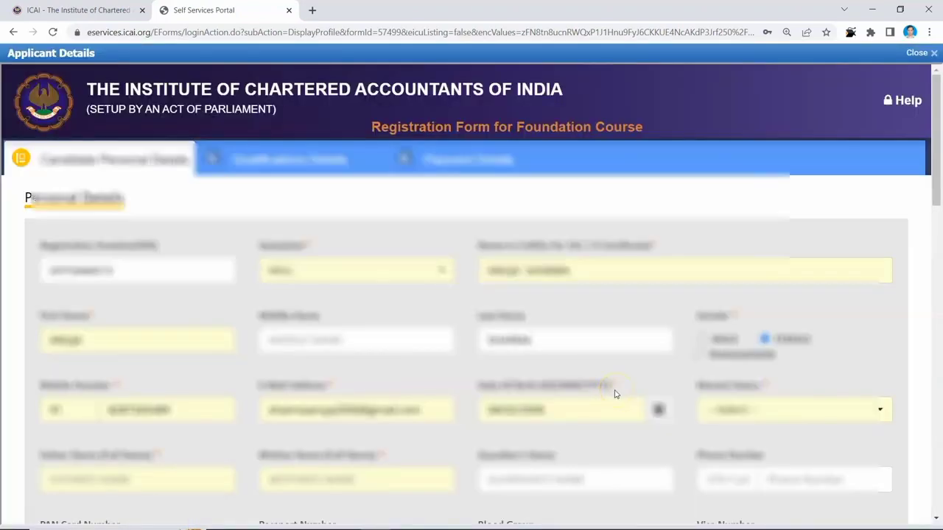
pyautogui.scroll(-7, 615, 395)
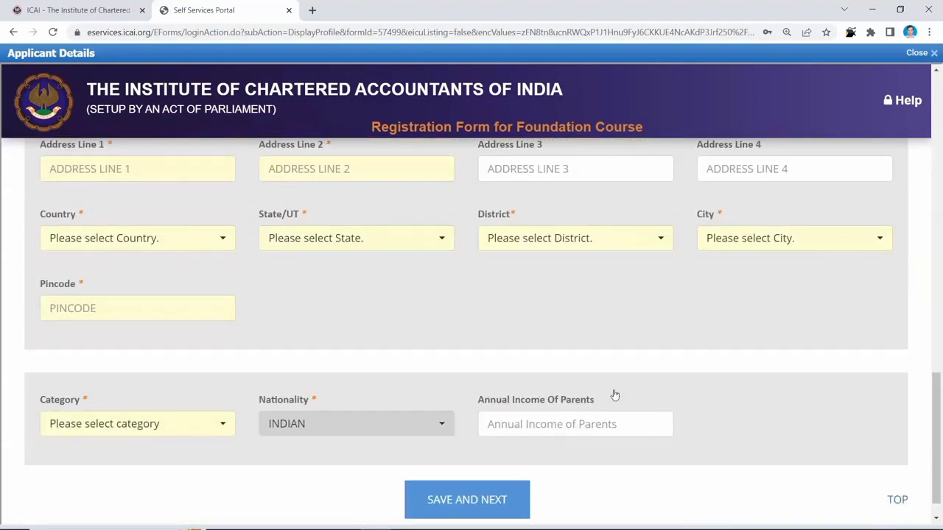
pyautogui.scroll(5, 273, 406)
pyautogui.click(311, 396)
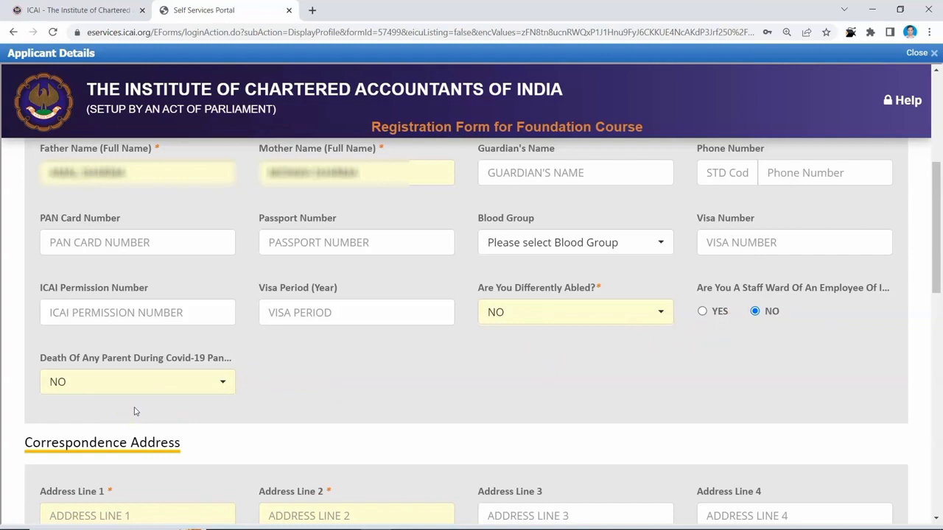
pyautogui.click(336, 395)
pyautogui.scroll(-4, 337, 395)
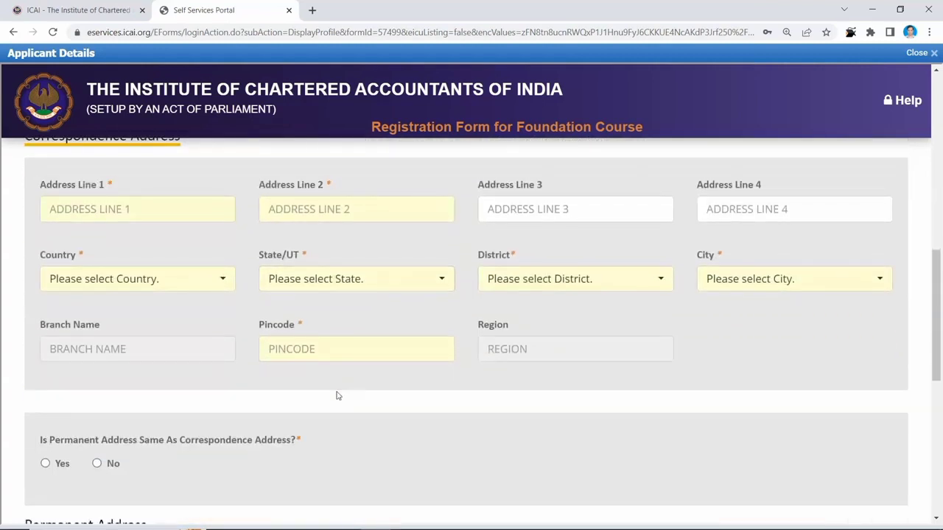
# - Enter the Delhi correspondence address, set permanent address to same, category GENERAL, and save
pyautogui.click(218, 248)
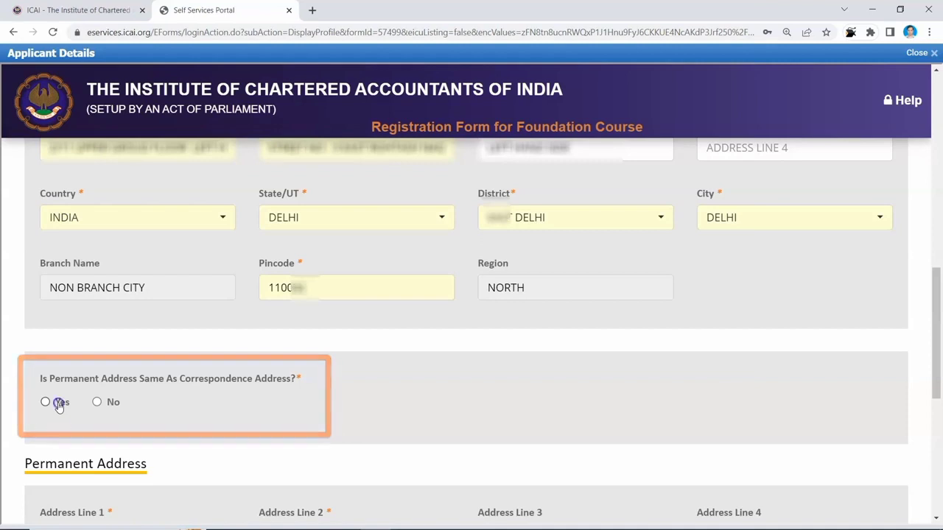
pyautogui.click(45, 402)
pyautogui.scroll(-2, 357, 425)
pyautogui.scroll(-3, 357, 424)
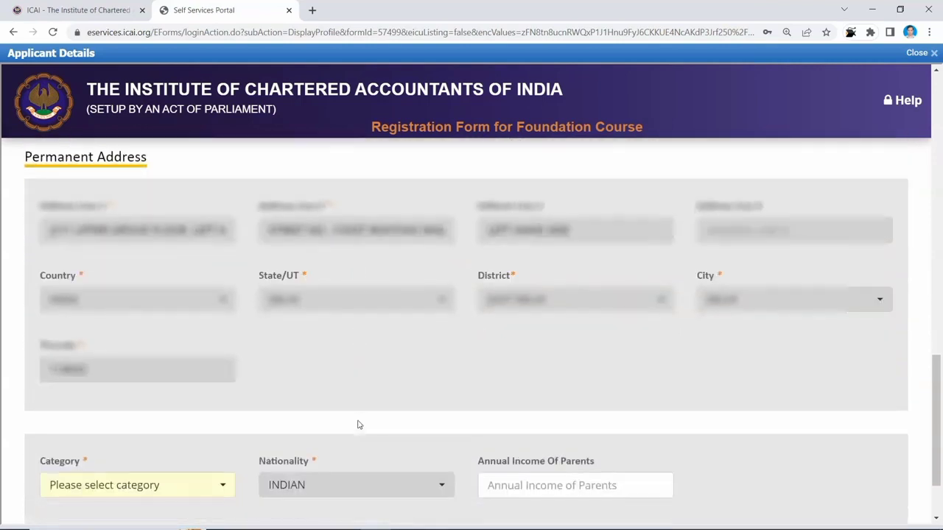
pyautogui.scroll(-2, 358, 425)
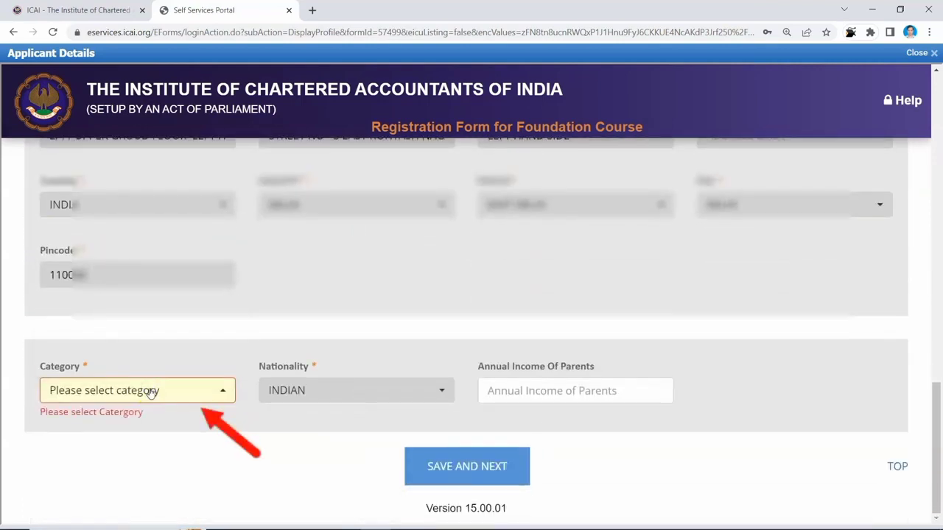
pyautogui.click(150, 391)
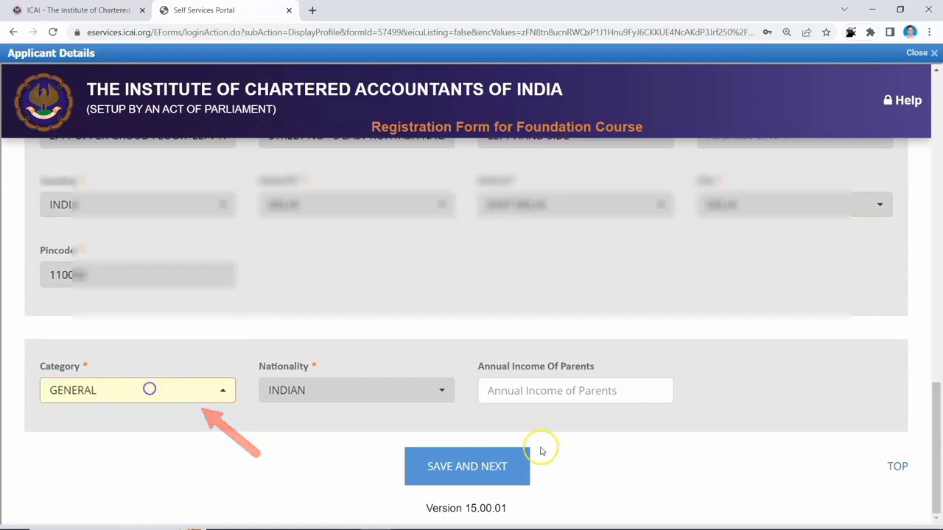
pyautogui.click(497, 470)
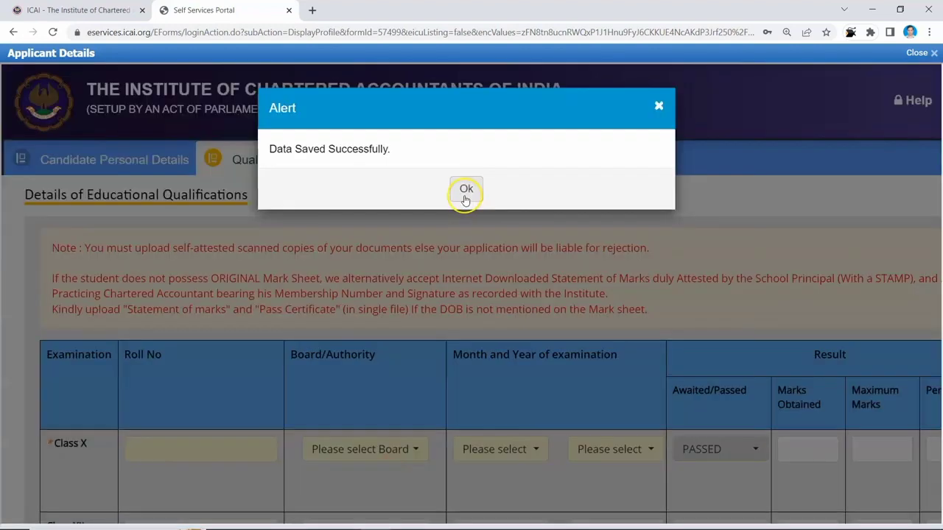
# - Dismiss the Data Saved alert and read the note on self-attested copies and missing mark sheets
pyautogui.click(465, 192)
pyautogui.click(465, 193)
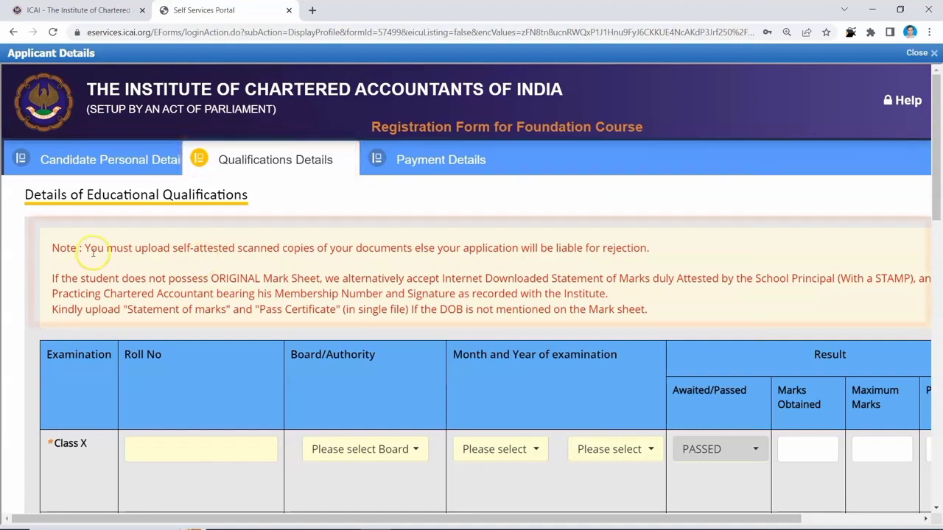
pyautogui.moveTo(91, 251); pyautogui.dragTo(643, 257)
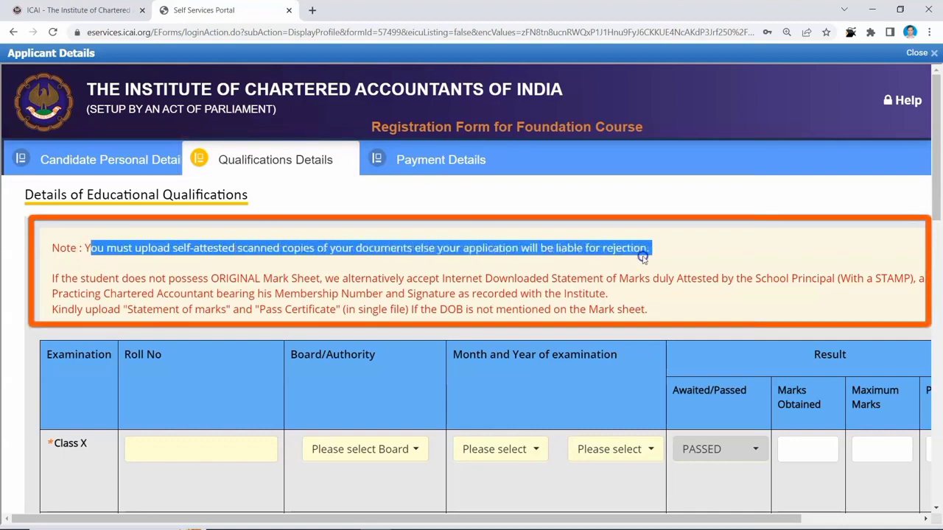
pyautogui.click(454, 271)
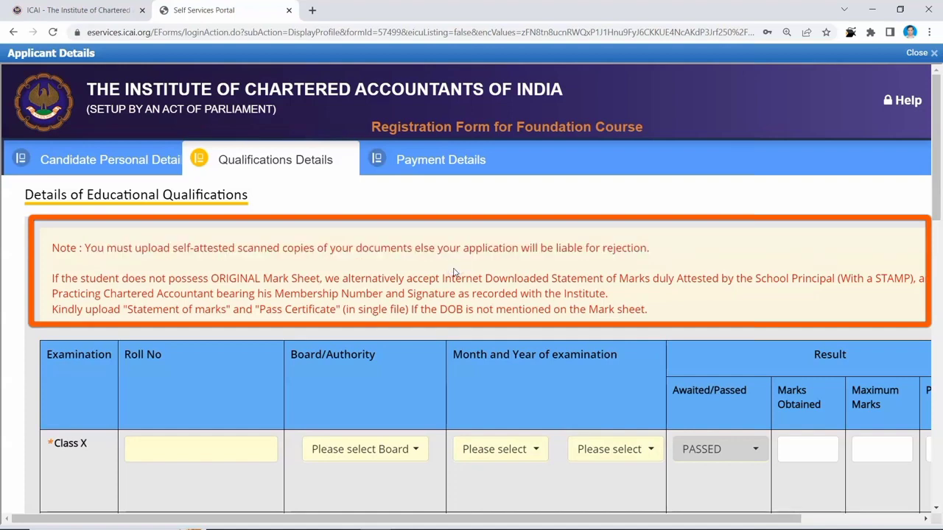
pyautogui.click(93, 293)
pyautogui.moveTo(80, 280); pyautogui.dragTo(321, 276)
pyautogui.click(336, 277)
# - Review the attestation rules: Internet Downloaded, School Principal, Chartered Accountant, Pass Certificate uploads
pyautogui.moveTo(449, 280); pyautogui.dragTo(926, 277)
pyautogui.moveTo(52, 293); pyautogui.dragTo(214, 290)
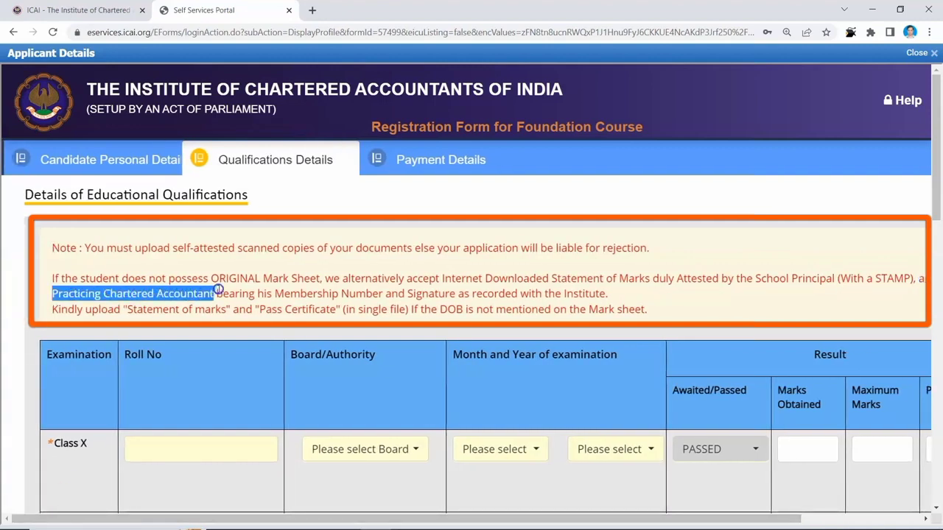
pyautogui.moveTo(218, 290); pyautogui.dragTo(478, 294)
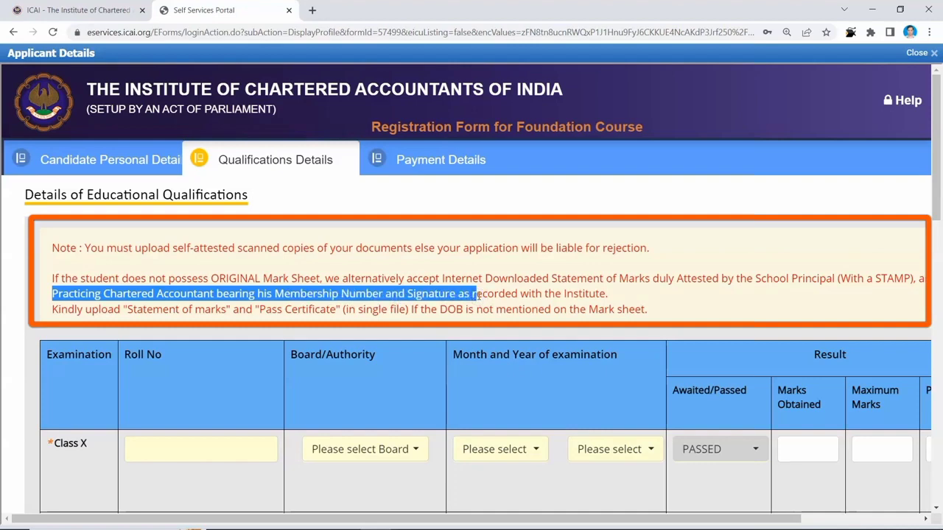
pyautogui.moveTo(440, 278); pyautogui.dragTo(549, 278)
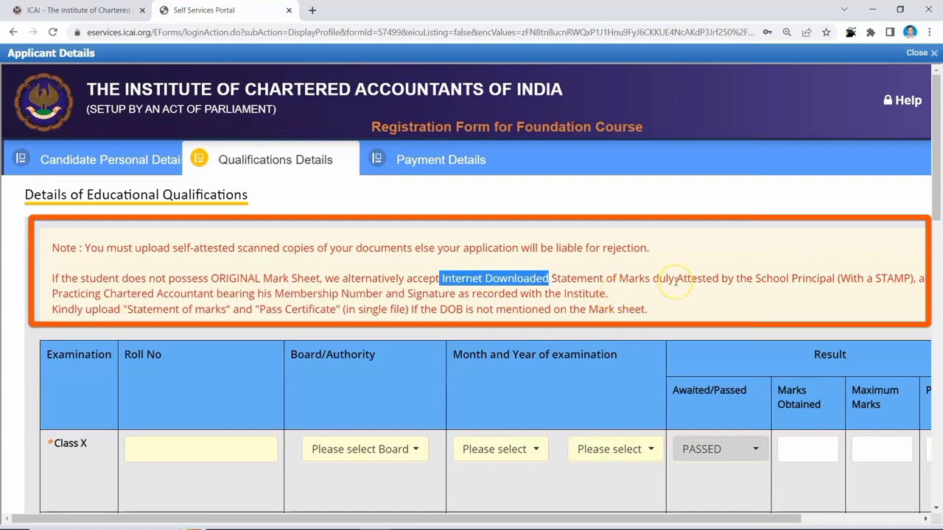
pyautogui.moveTo(675, 278); pyautogui.dragTo(895, 280)
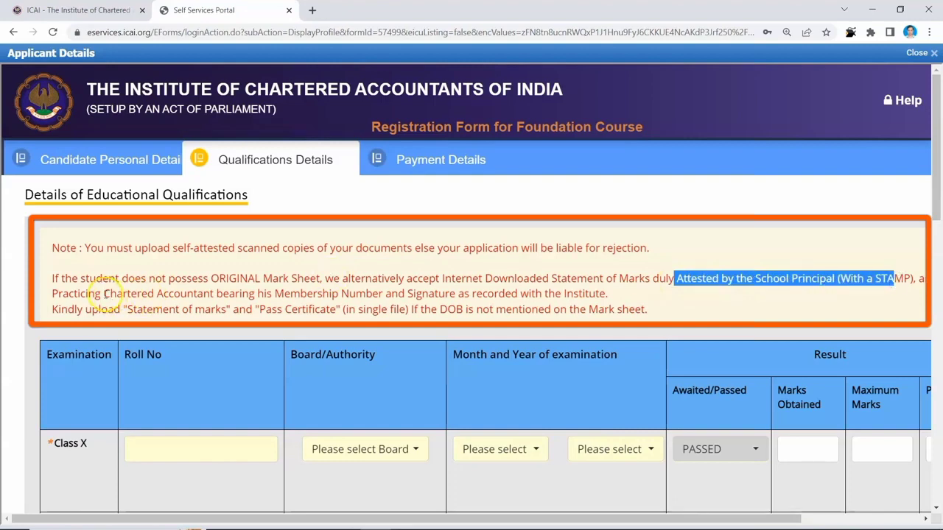
pyautogui.moveTo(102, 294); pyautogui.dragTo(426, 294)
pyautogui.click(191, 326)
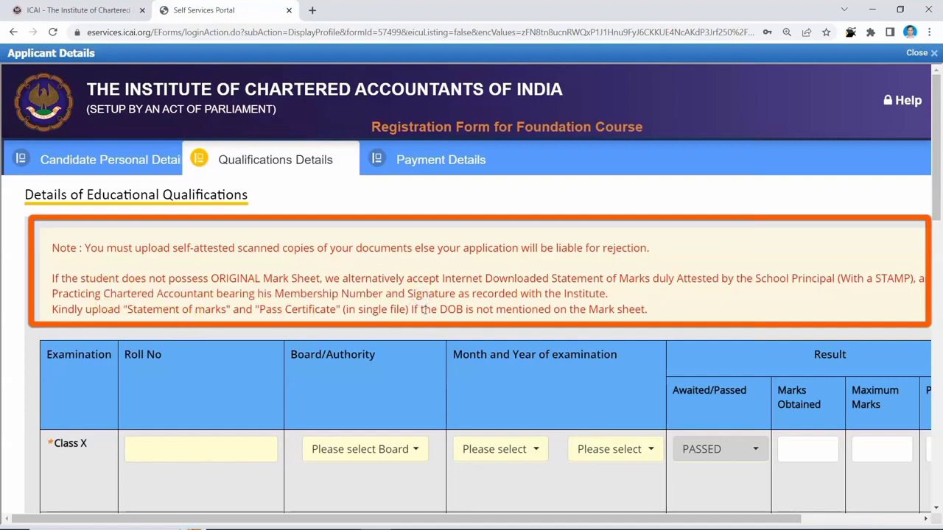
pyautogui.moveTo(439, 310); pyautogui.dragTo(611, 321)
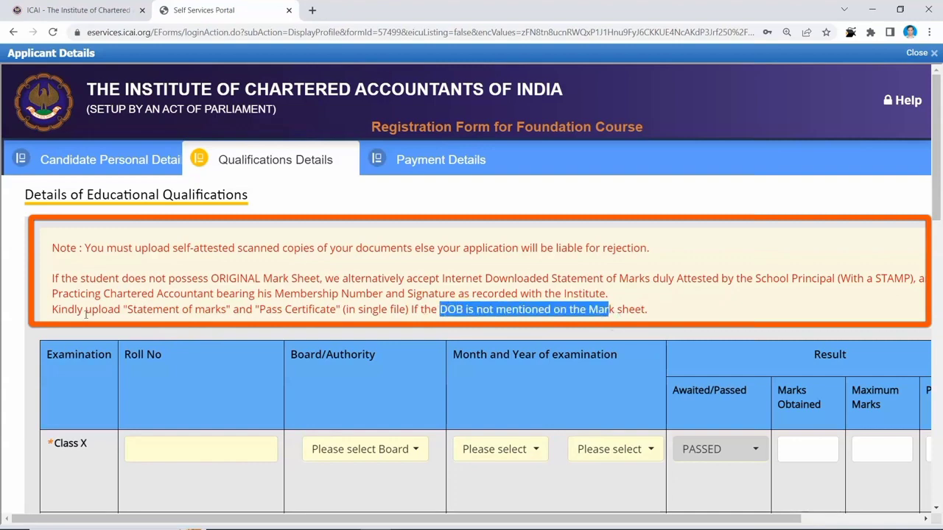
pyautogui.moveTo(85, 310); pyautogui.dragTo(455, 320)
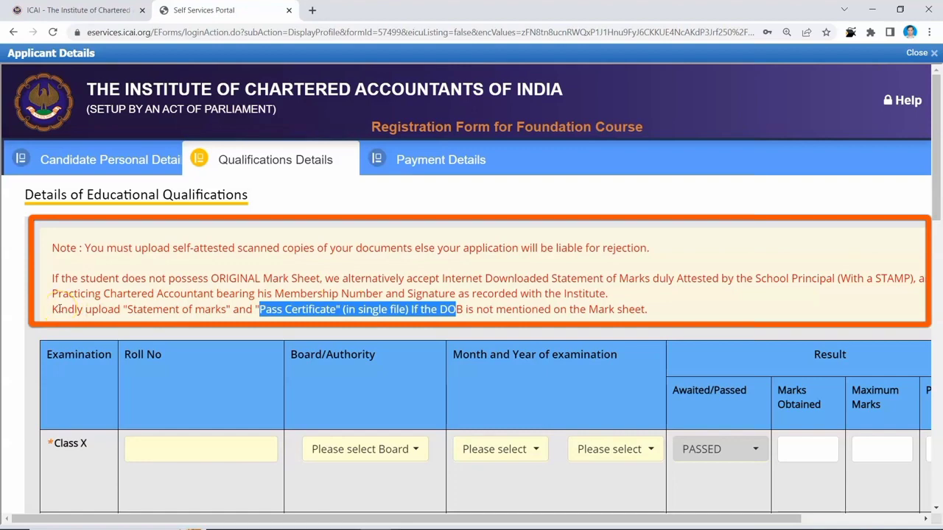
pyautogui.moveTo(56, 309); pyautogui.dragTo(645, 309)
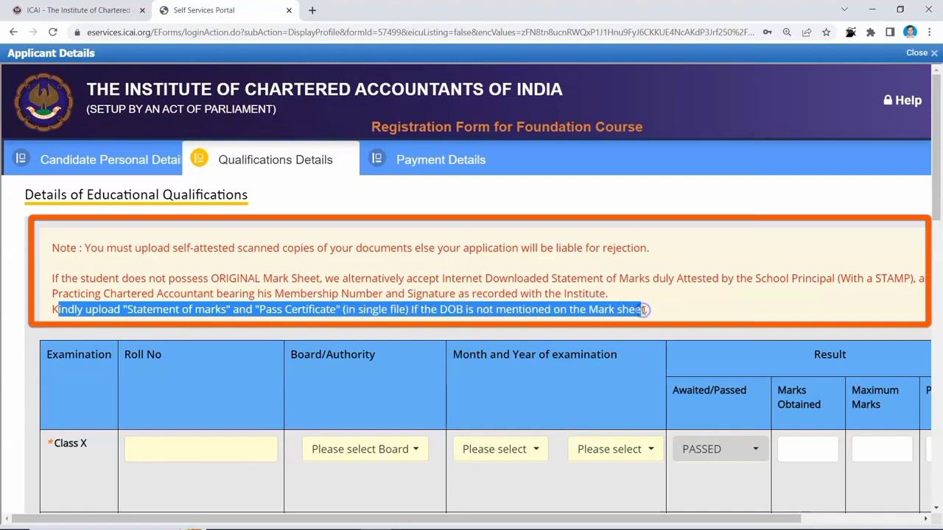
# - Fill the Class X row: CBSE, MARCH 2021, 660 of 700 marks, 94.29 percent
pyautogui.scroll(-2, 359, 398)
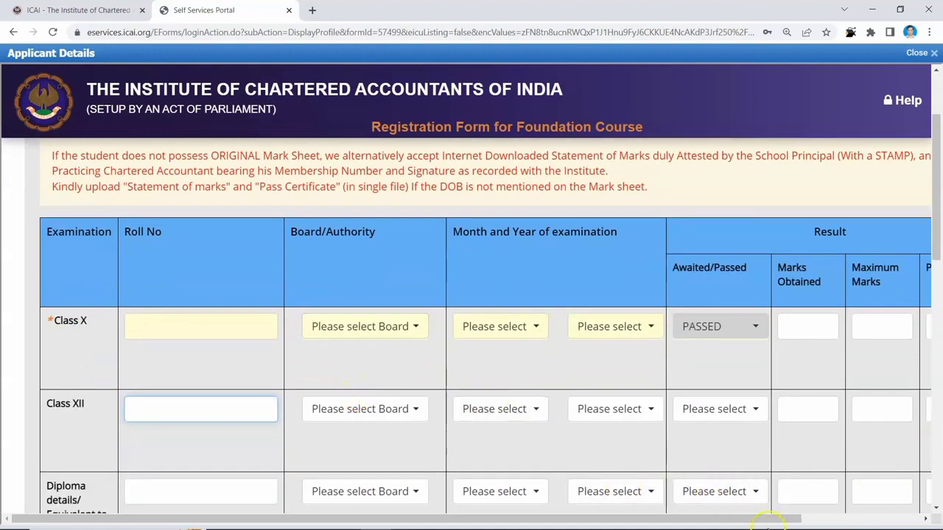
pyautogui.moveTo(768, 520); pyautogui.dragTo(878, 520)
pyautogui.scroll(-2, 896, 425)
pyautogui.scroll(3, 888, 408)
pyautogui.click(881, 396)
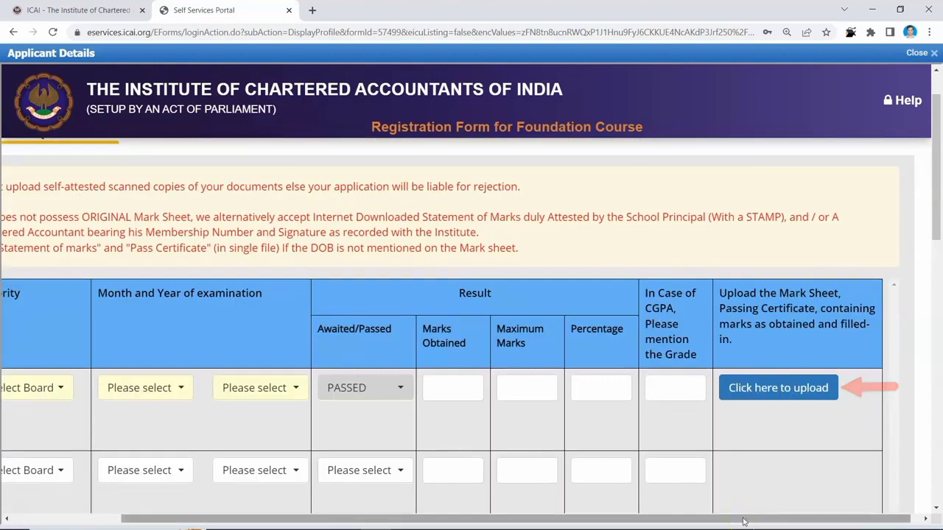
pyautogui.moveTo(743, 522); pyautogui.dragTo(699, 518)
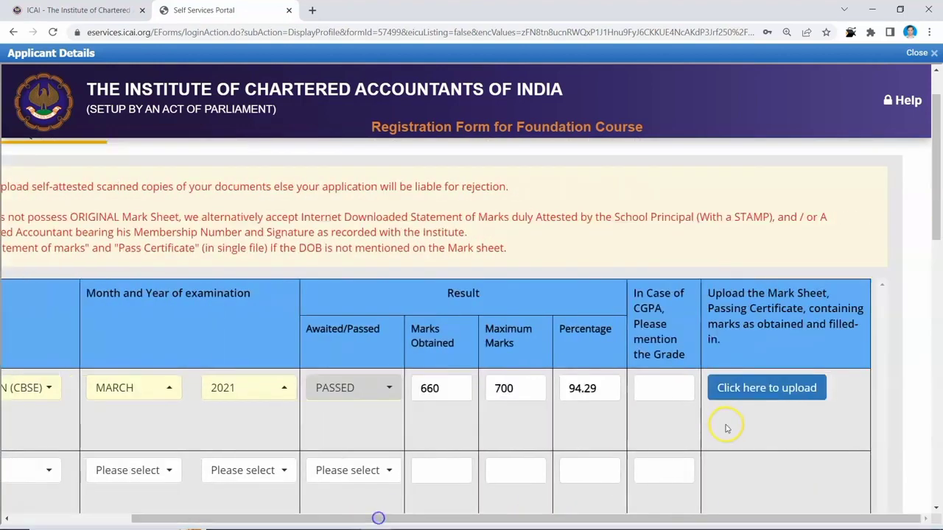
# - Upload the Class X mark sheet file from Downloads
pyautogui.click(762, 399)
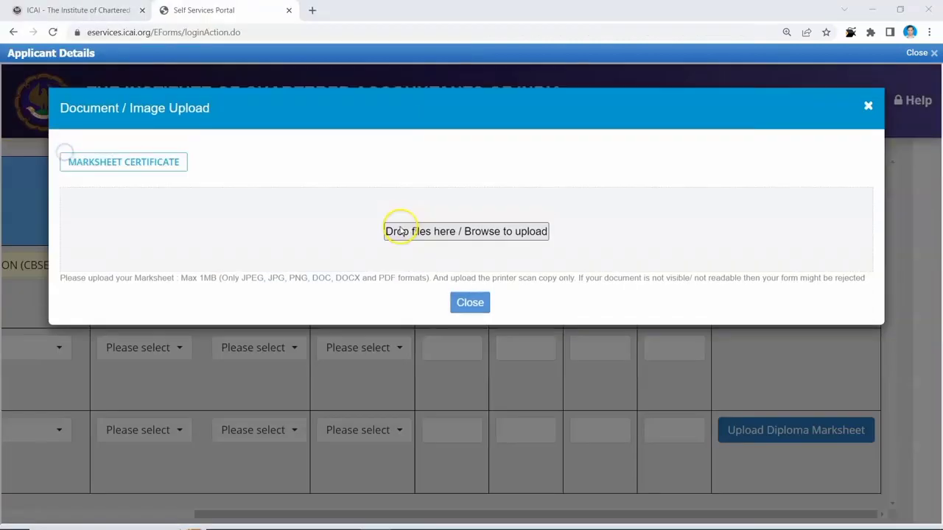
pyautogui.click(402, 229)
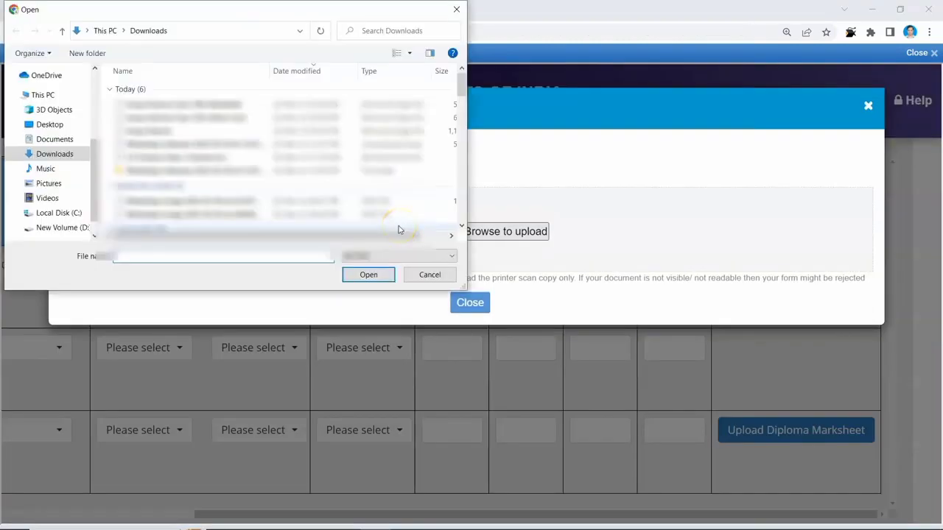
pyautogui.click(227, 110)
pyautogui.click(368, 275)
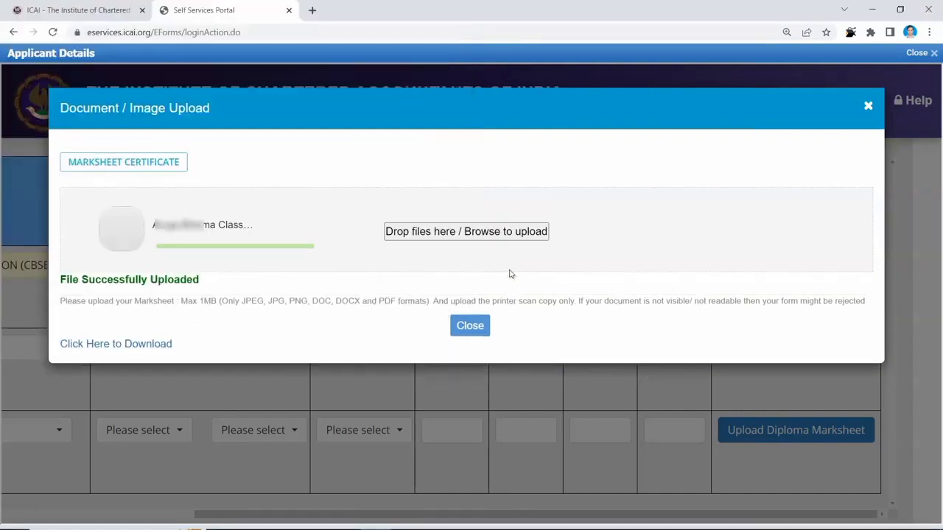
pyautogui.click(469, 324)
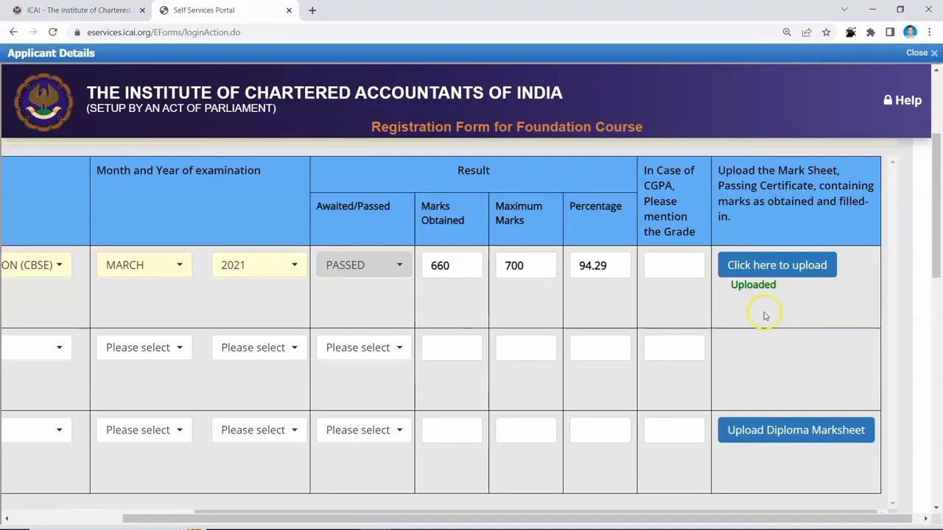
# - Set Medium of Study to ENGLISH and save the qualifications
pyautogui.scroll(-15, 368, 454)
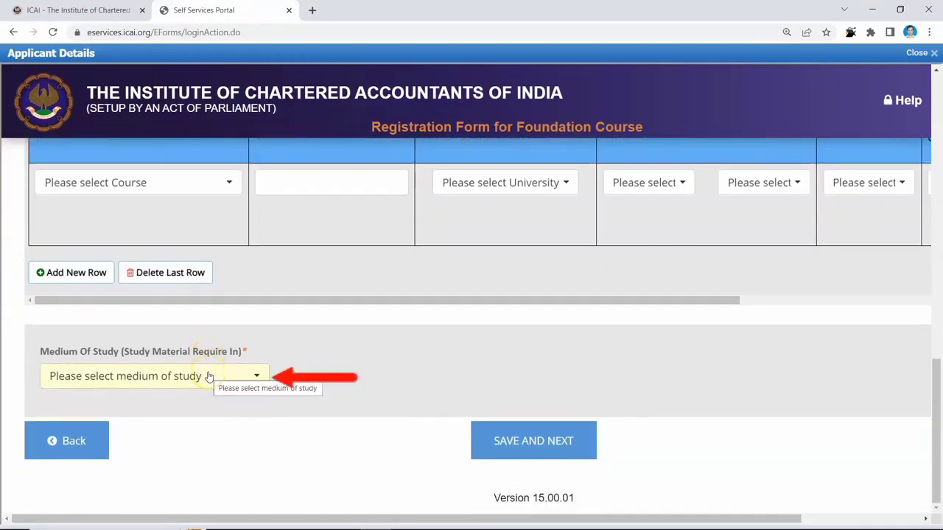
pyautogui.click(208, 376)
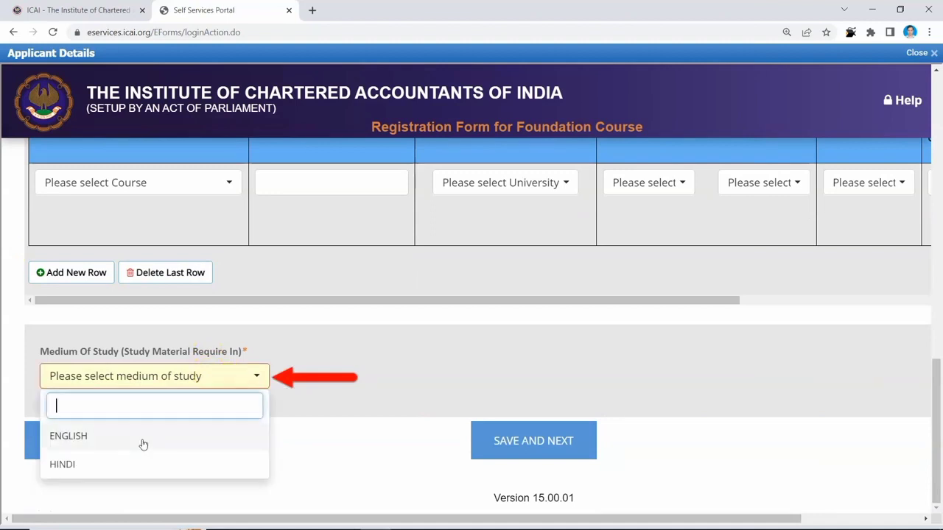
pyautogui.click(143, 444)
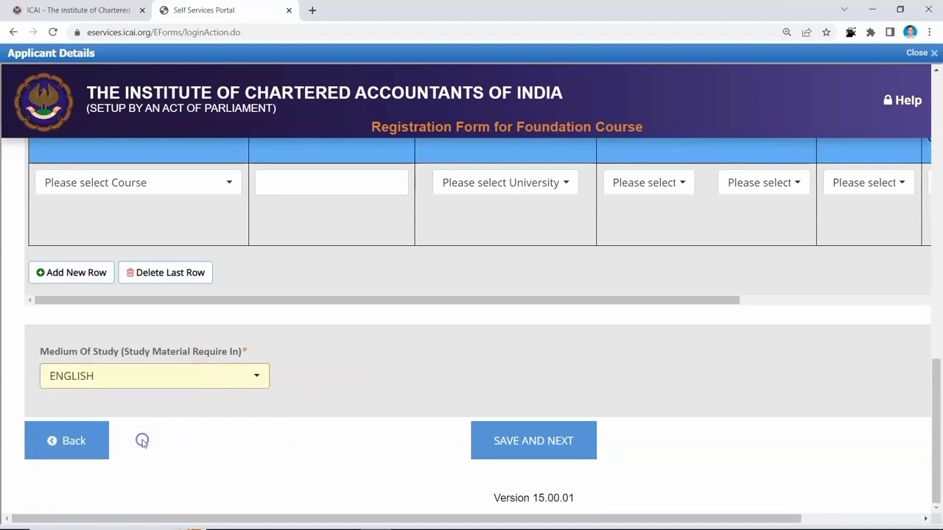
pyautogui.click(510, 449)
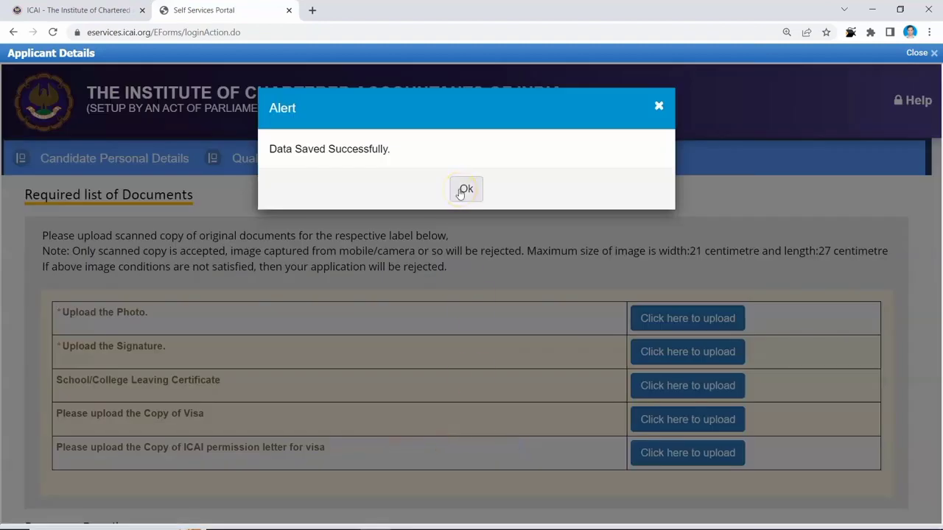
# - Dismiss the Data Saved alert and upload the applicant's photo and signature
pyautogui.click(464, 190)
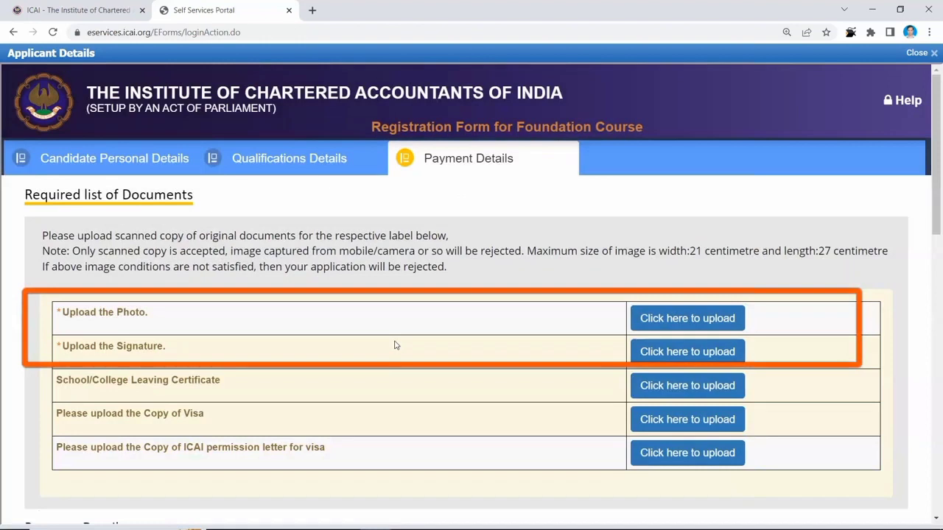
pyautogui.click(403, 342)
pyautogui.click(533, 326)
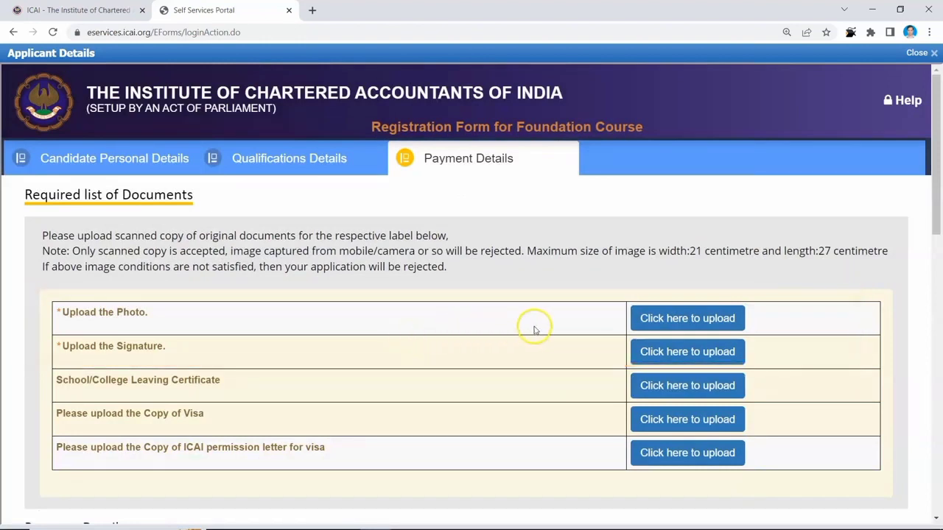
pyautogui.click(484, 336)
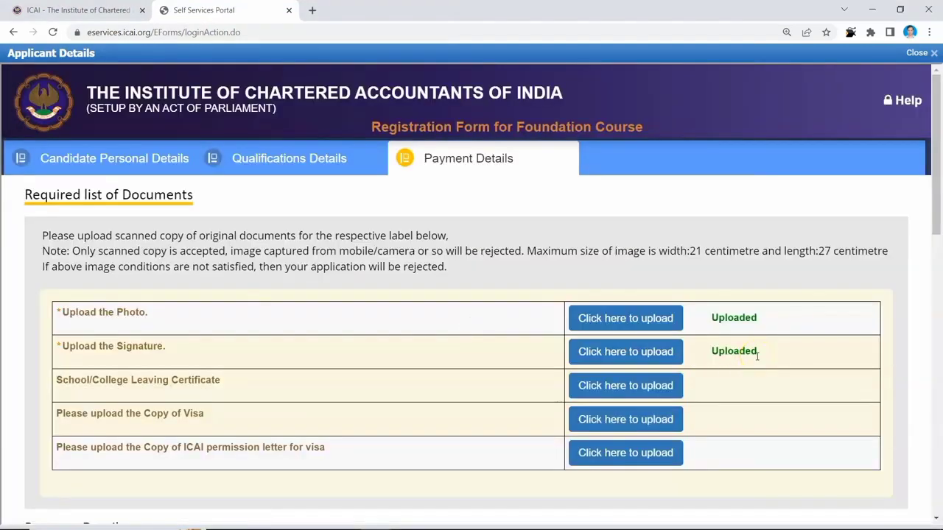
# - Check the ₹9,200 net fee with Member's Journal unticked, then request the submission OTP
pyautogui.scroll(-3, 757, 357)
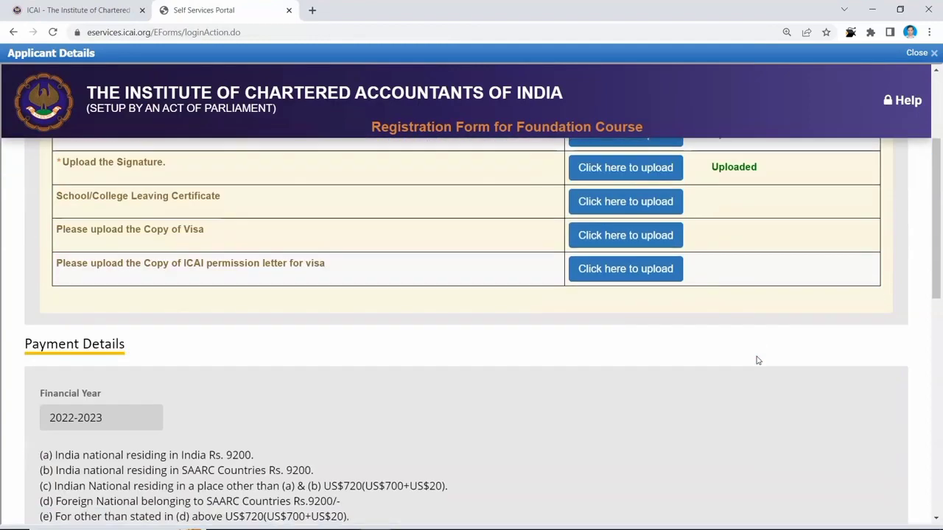
pyautogui.scroll(-3, 757, 360)
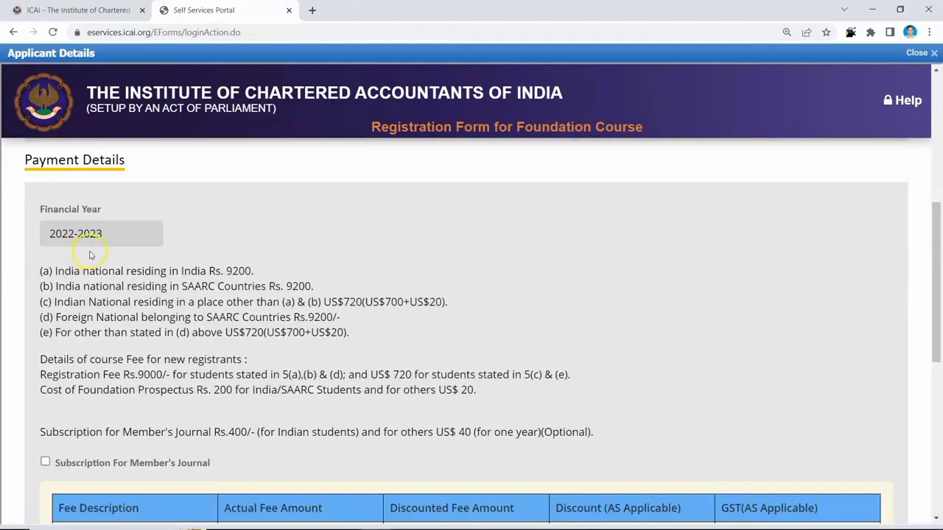
pyautogui.scroll(-3, 197, 244)
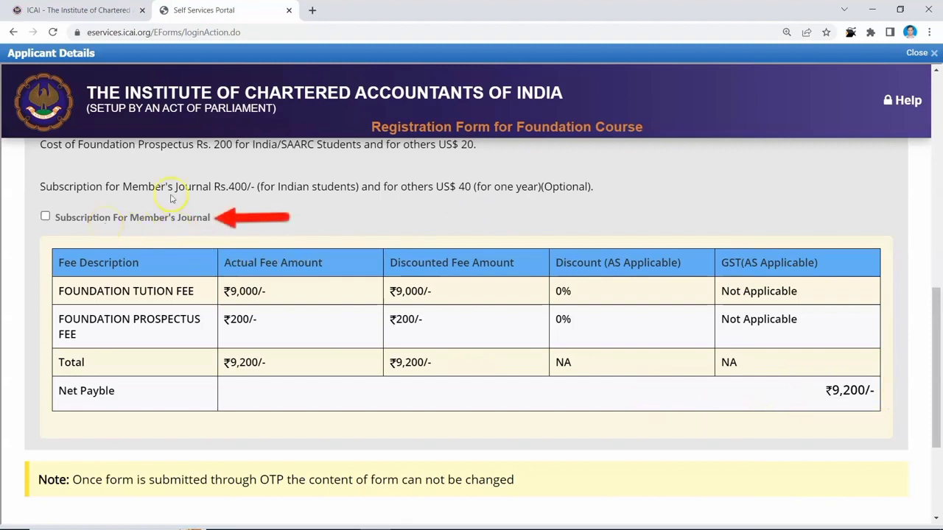
pyautogui.moveTo(185, 186); pyautogui.dragTo(297, 186)
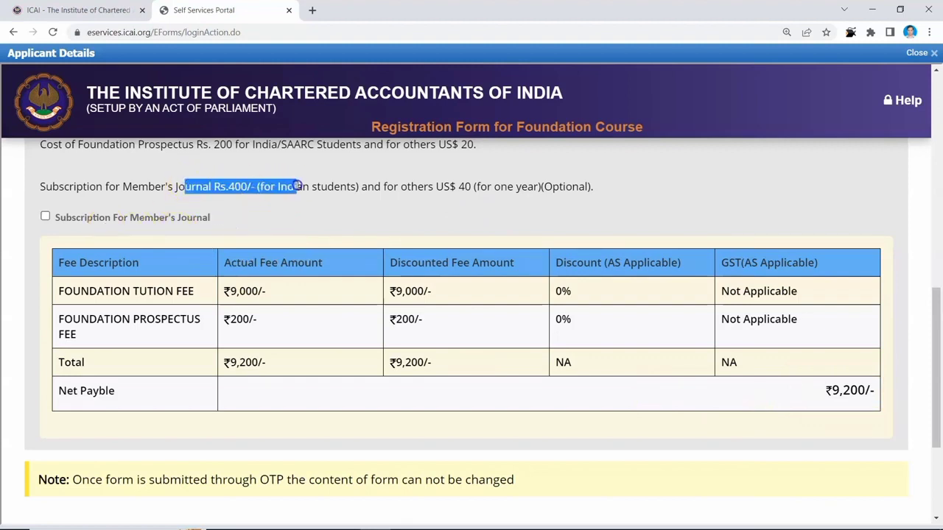
pyautogui.scroll(-4, 450, 368)
pyautogui.click(458, 369)
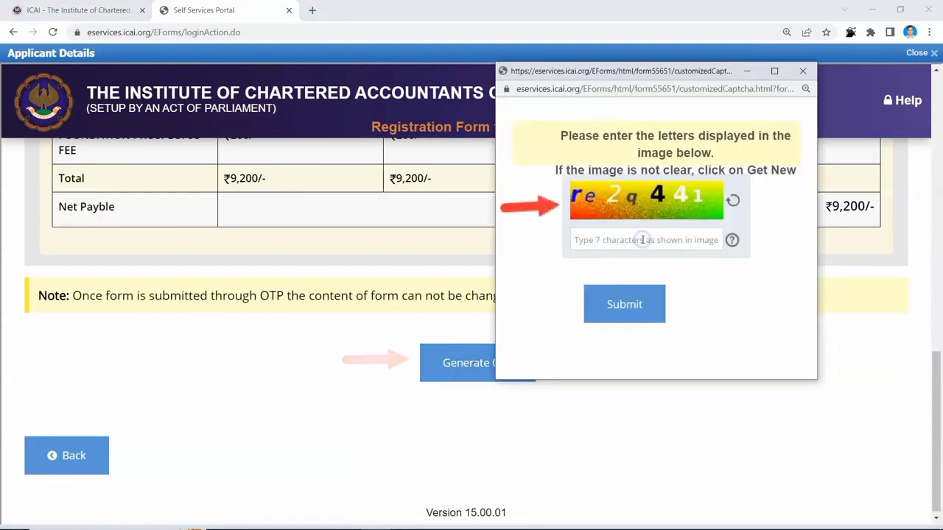
# - Pass the captcha with 're2q441' so the OTP is sent, and dismiss the notice
pyautogui.write('re2q441')
pyautogui.click(637, 313)
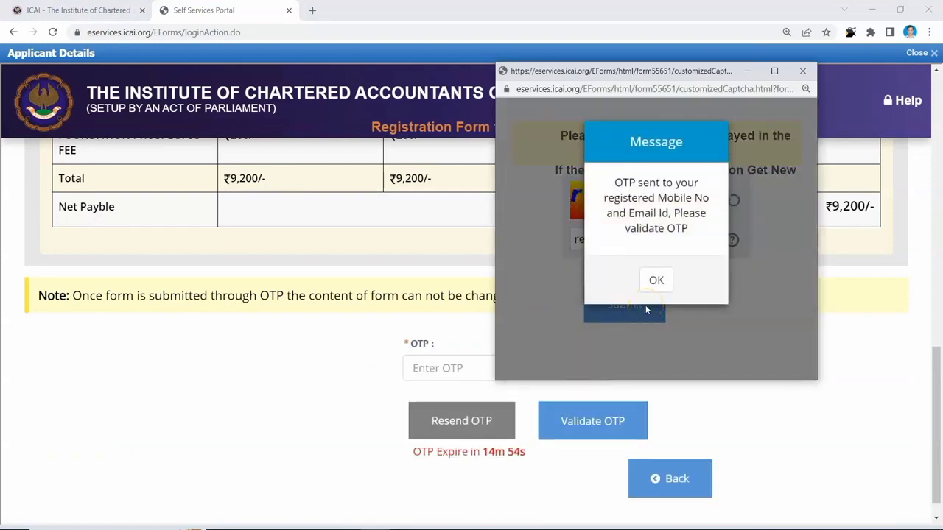
pyautogui.click(657, 290)
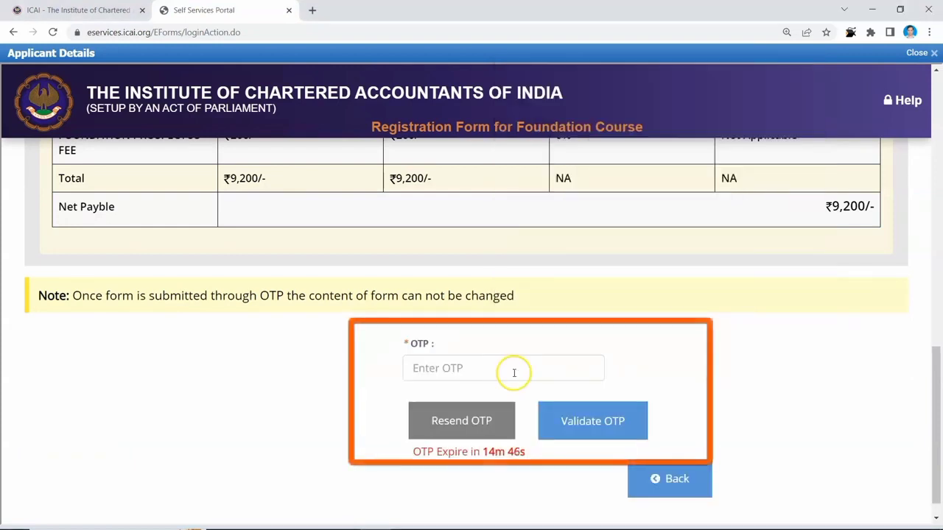
# - Enter and validate the received OTP, then confirm submitting the registration form now
pyautogui.click(515, 373)
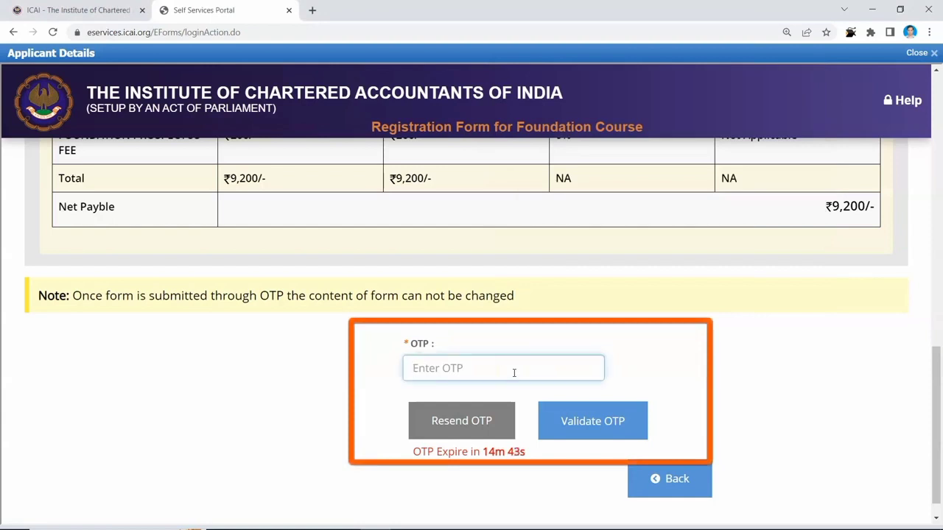
pyautogui.click(587, 416)
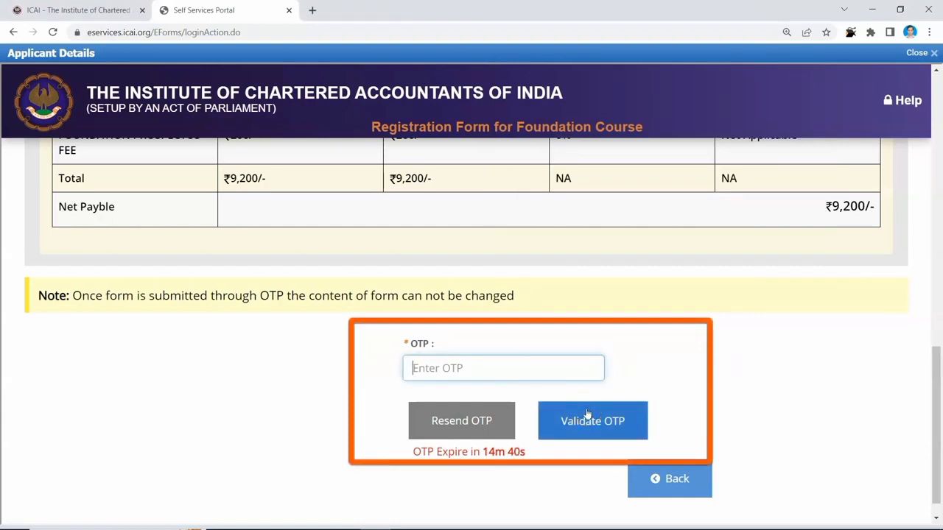
pyautogui.click(554, 416)
pyautogui.click(498, 419)
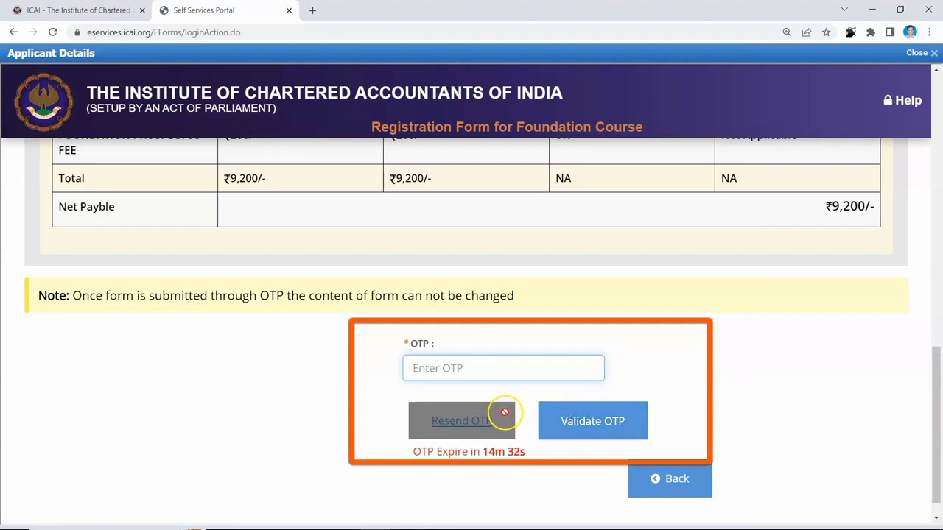
pyautogui.click(522, 370)
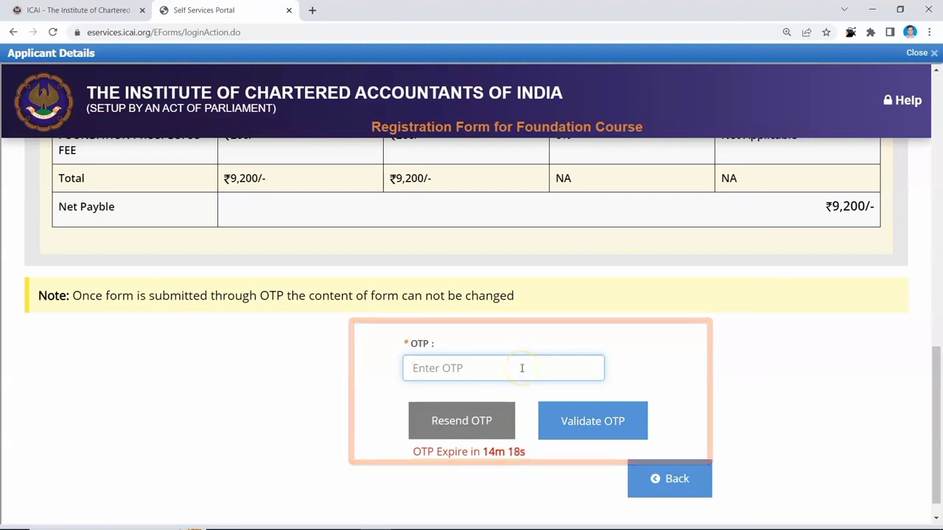
pyautogui.write('••••••')
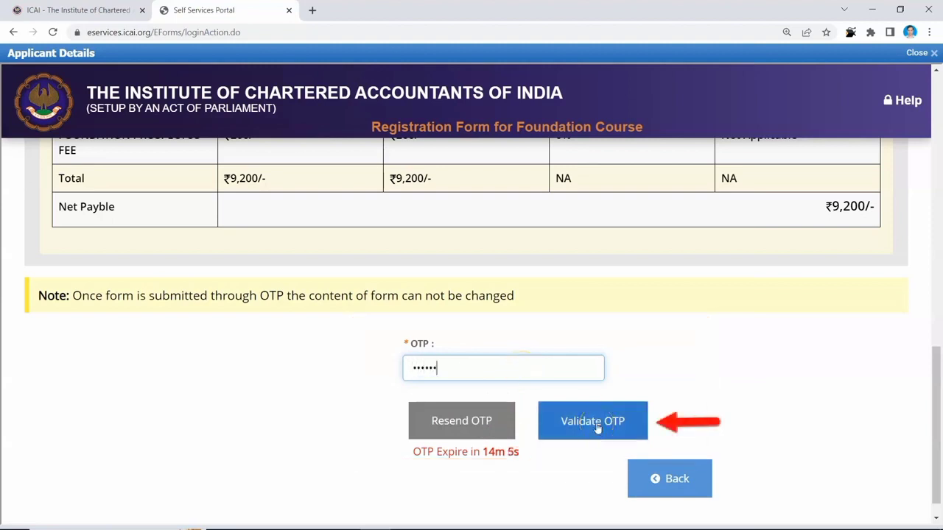
pyautogui.click(597, 425)
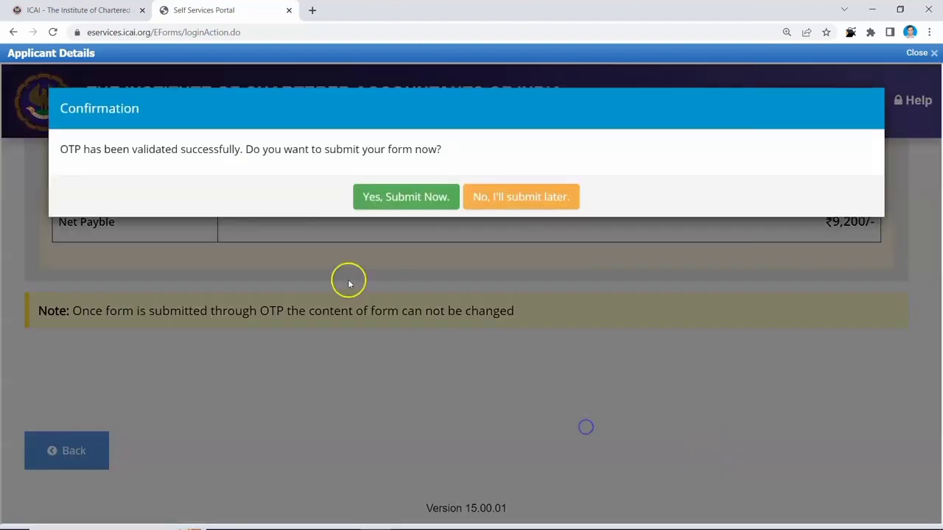
pyautogui.click(403, 205)
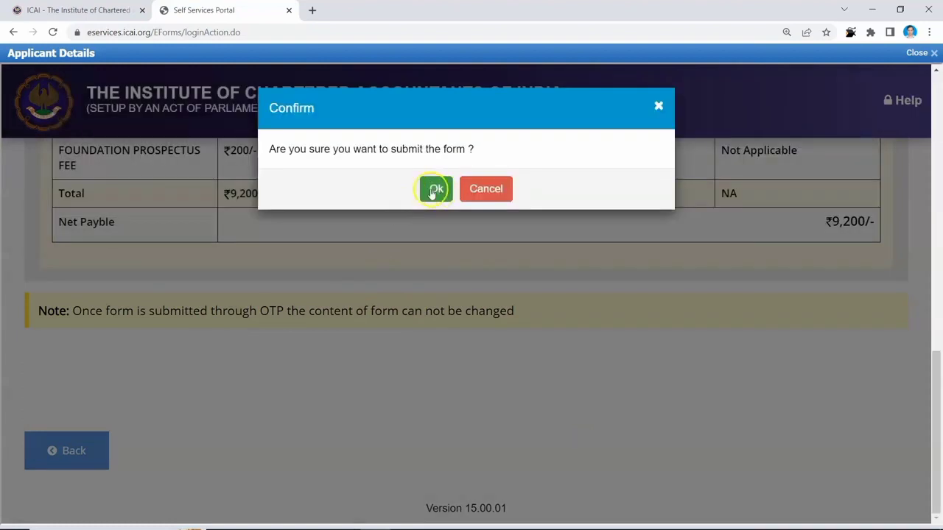
pyautogui.click(432, 191)
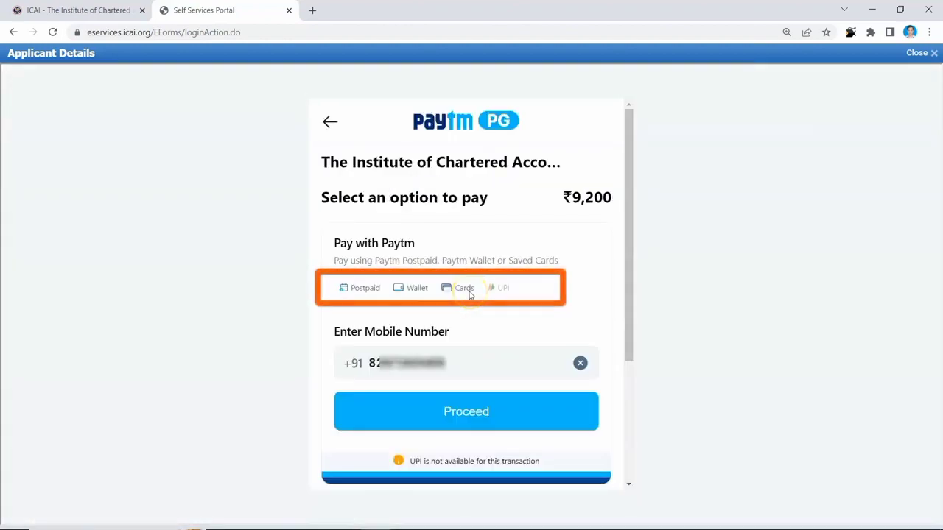
# - Pay the ₹9,200 Foundation fee on Paytm using Paytm Balance
pyautogui.scroll(-1, 471, 295)
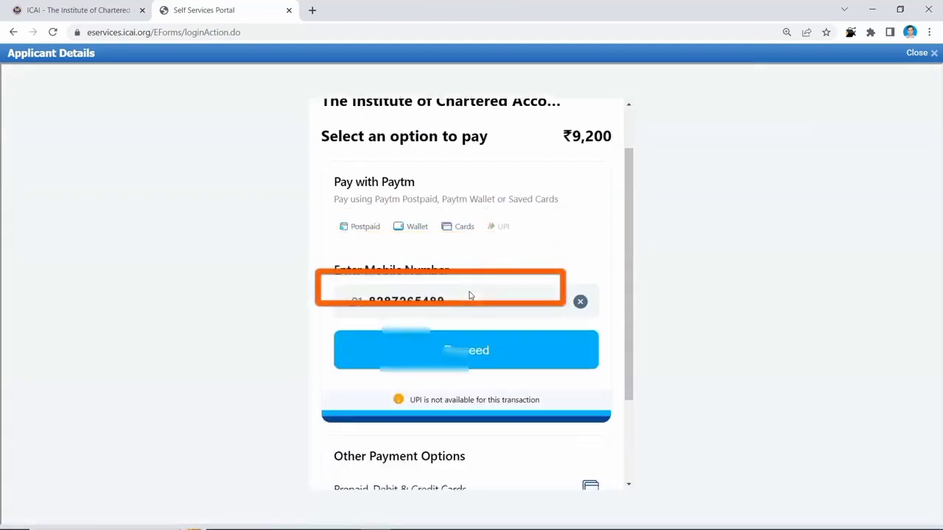
pyautogui.scroll(1, 469, 295)
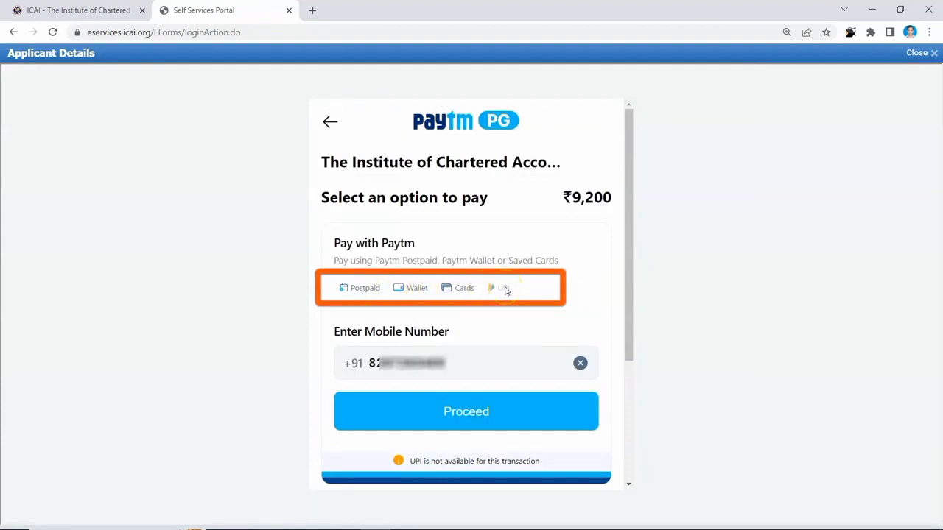
pyautogui.scroll(-2, 505, 289)
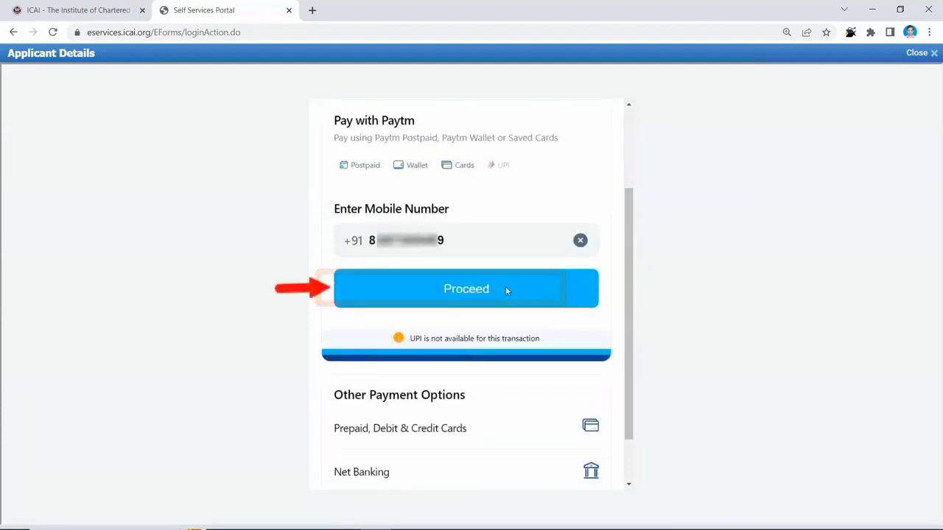
pyautogui.scroll(-1, 505, 290)
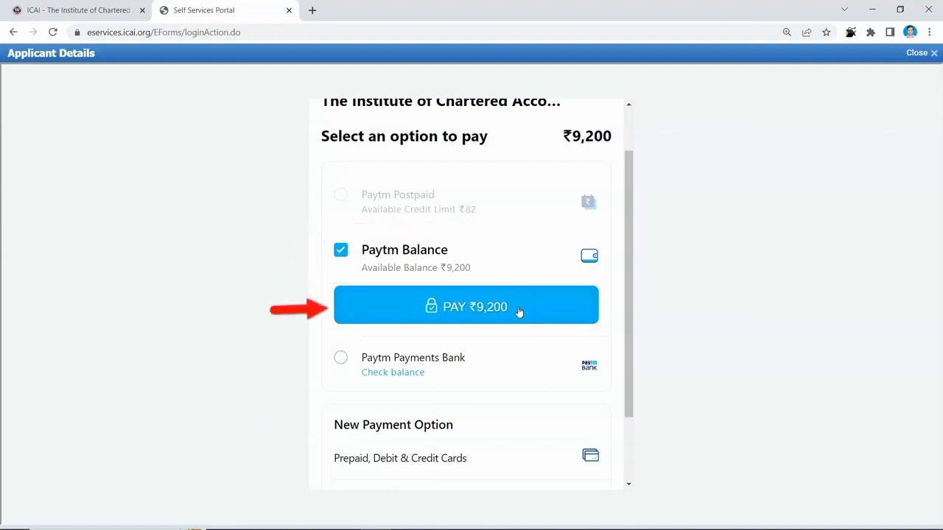
pyautogui.click(519, 309)
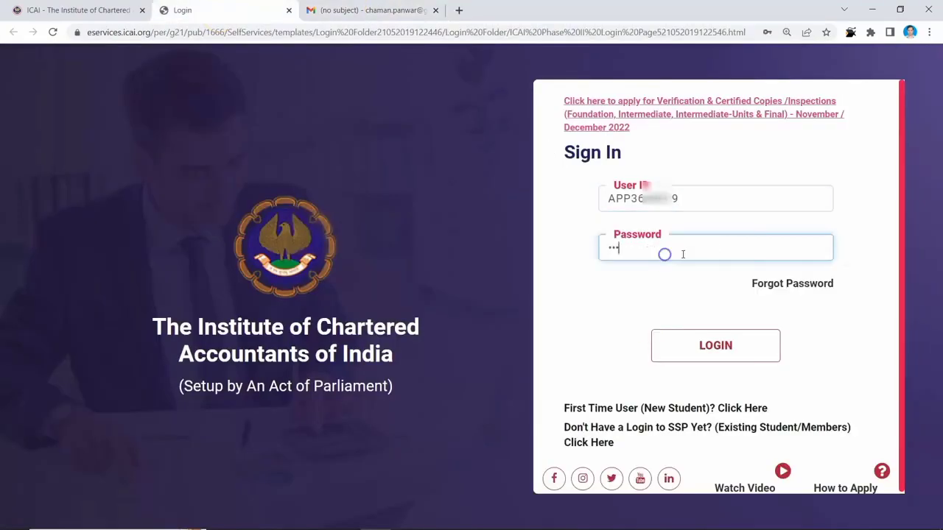
# - Sign in and open View Profile to confirm the Foundation form's Application Status is Submitted
pyautogui.click(685, 343)
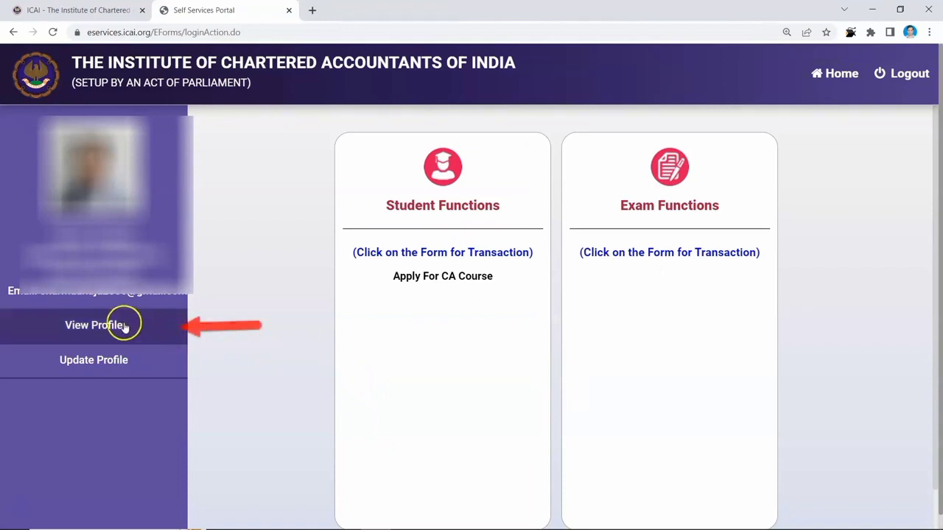
pyautogui.click(122, 326)
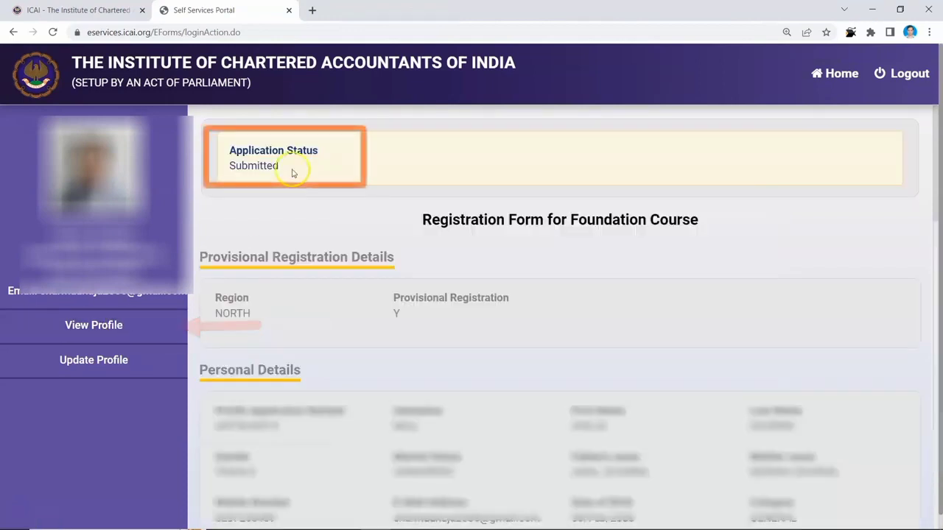
pyautogui.scroll(-6, 447, 289)
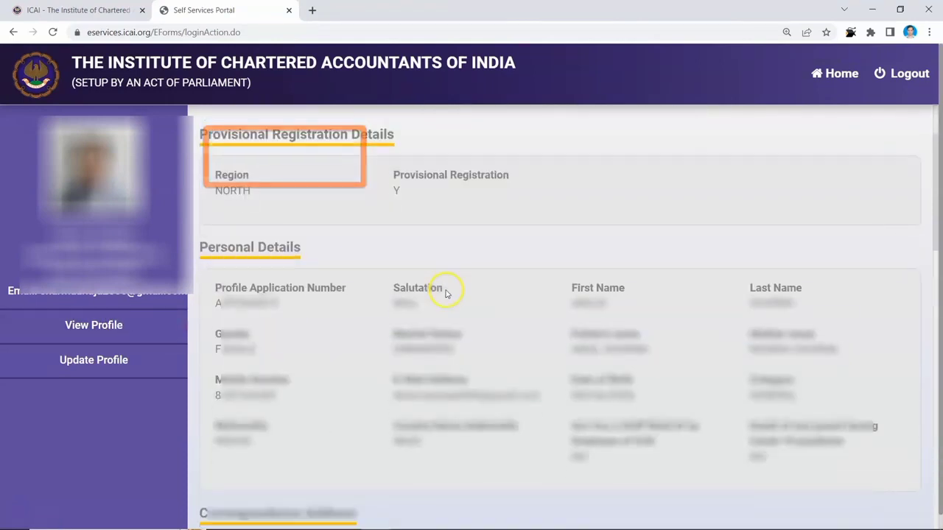
pyautogui.scroll(-7, 448, 279)
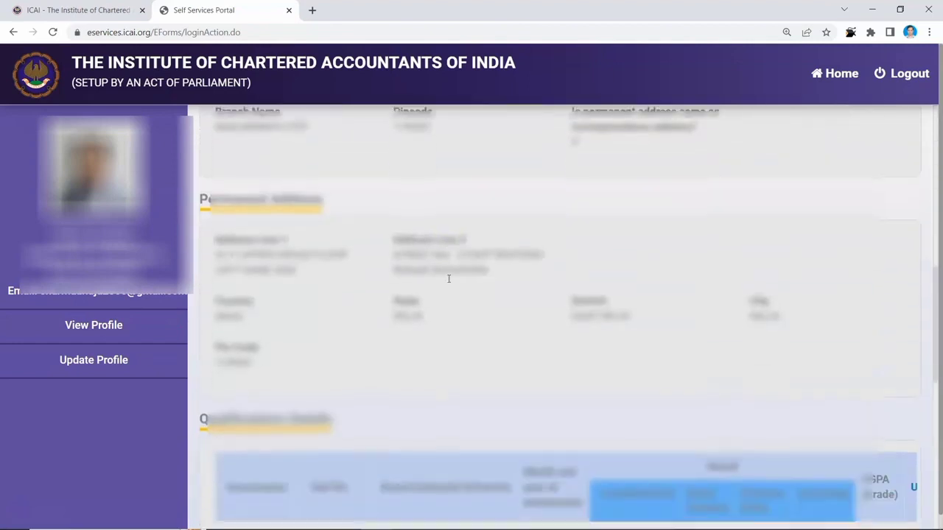